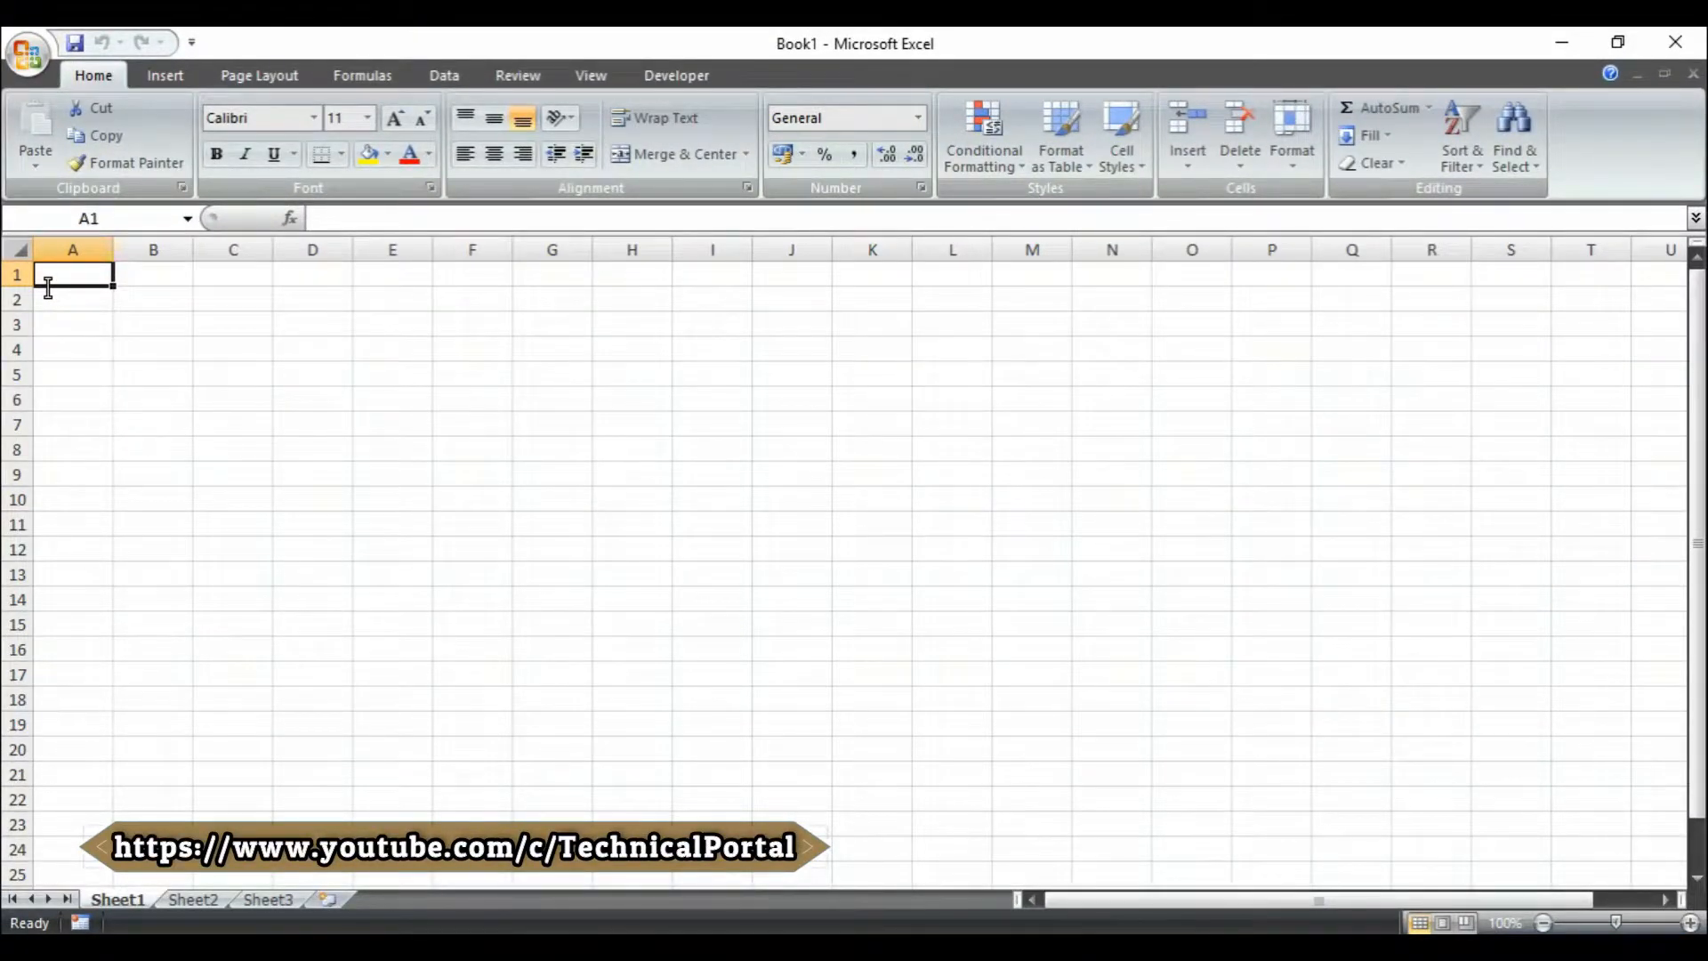
Launch the On-Screen Keyboard from a system search for "osk".
{"action": "key", "text": "super"}
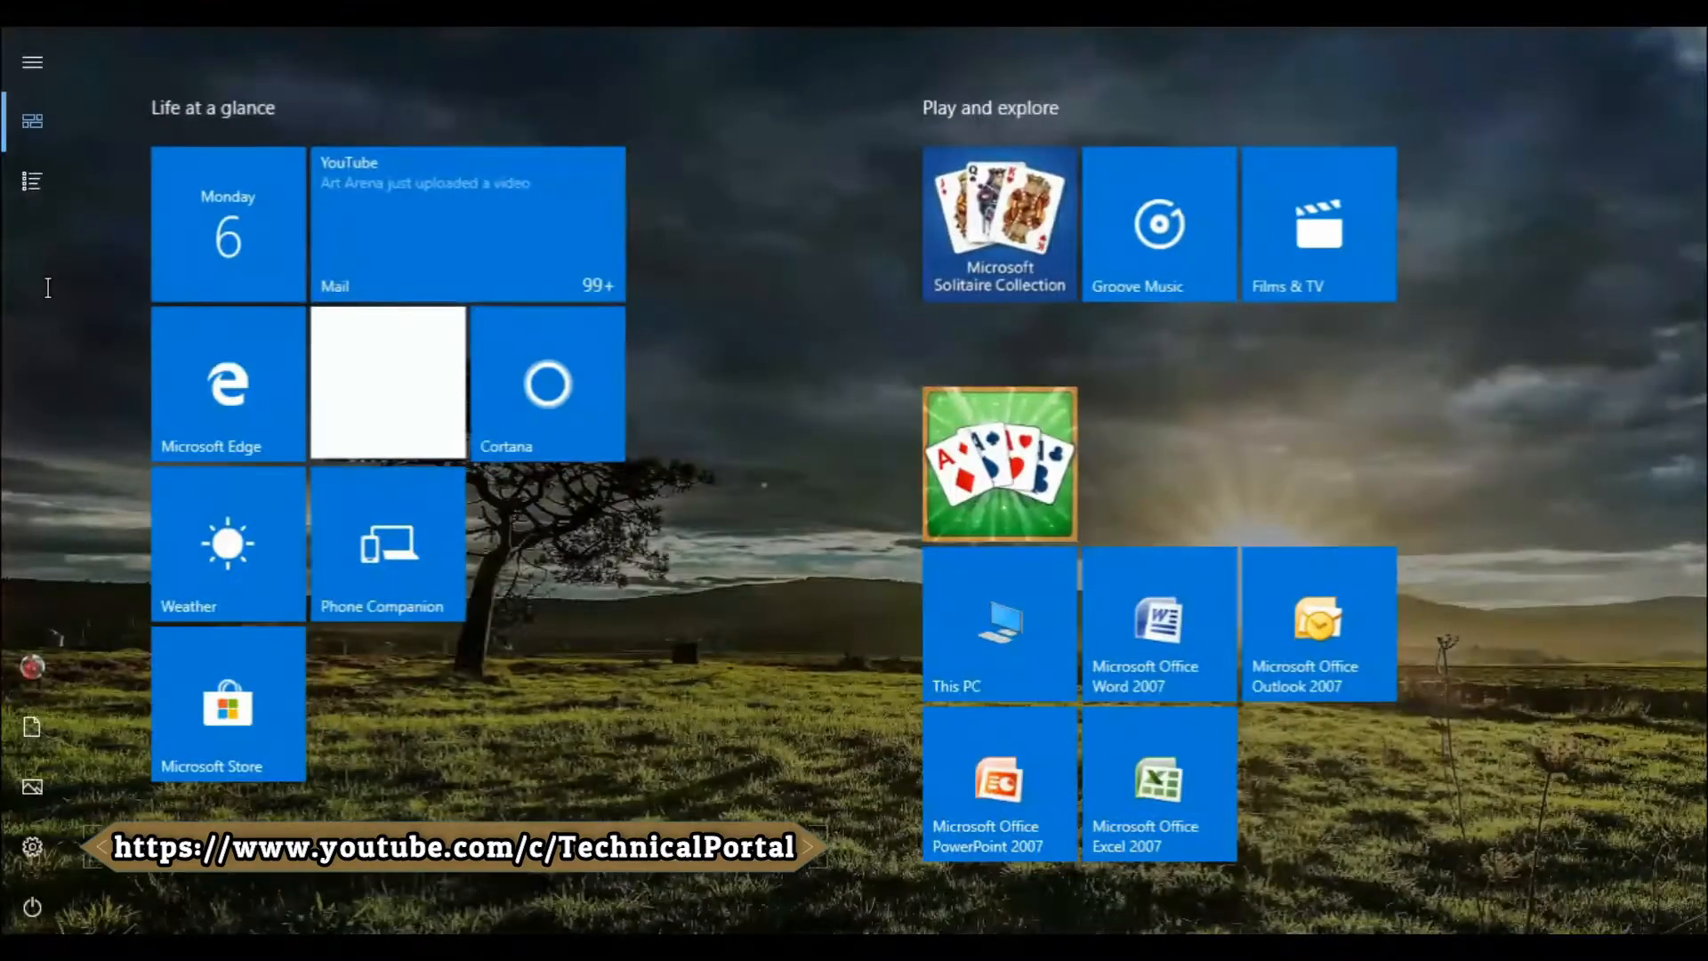
{"action": "type", "text": "osk"}
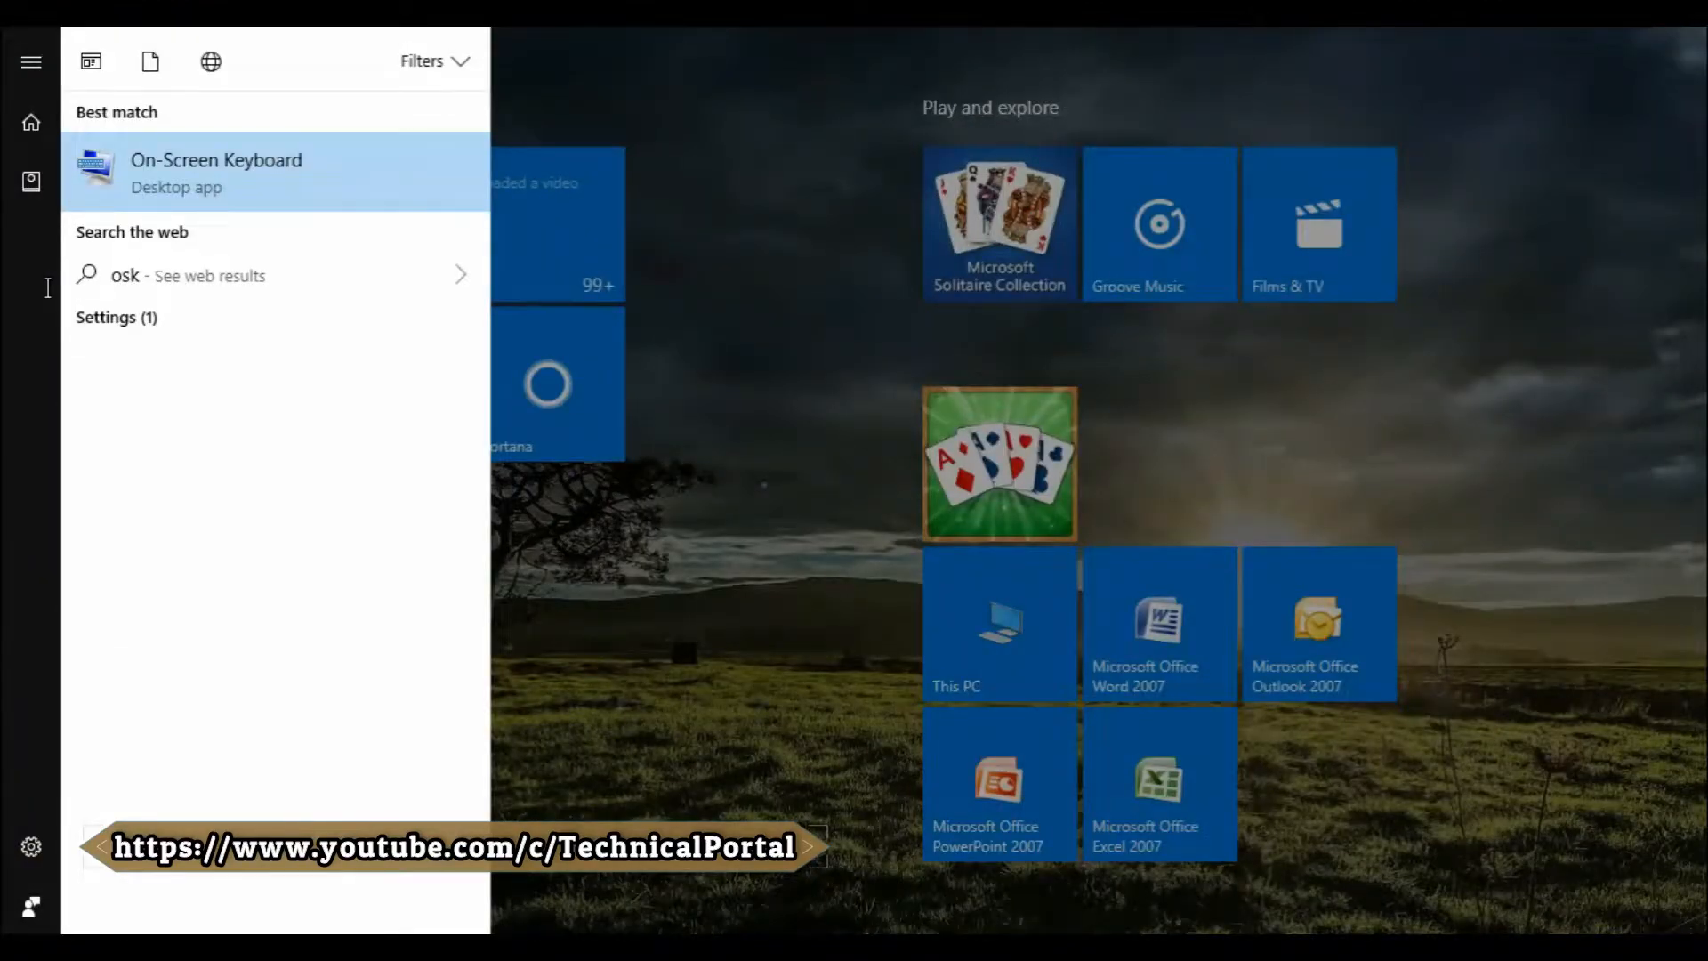
{"action": "key", "text": "Return"}
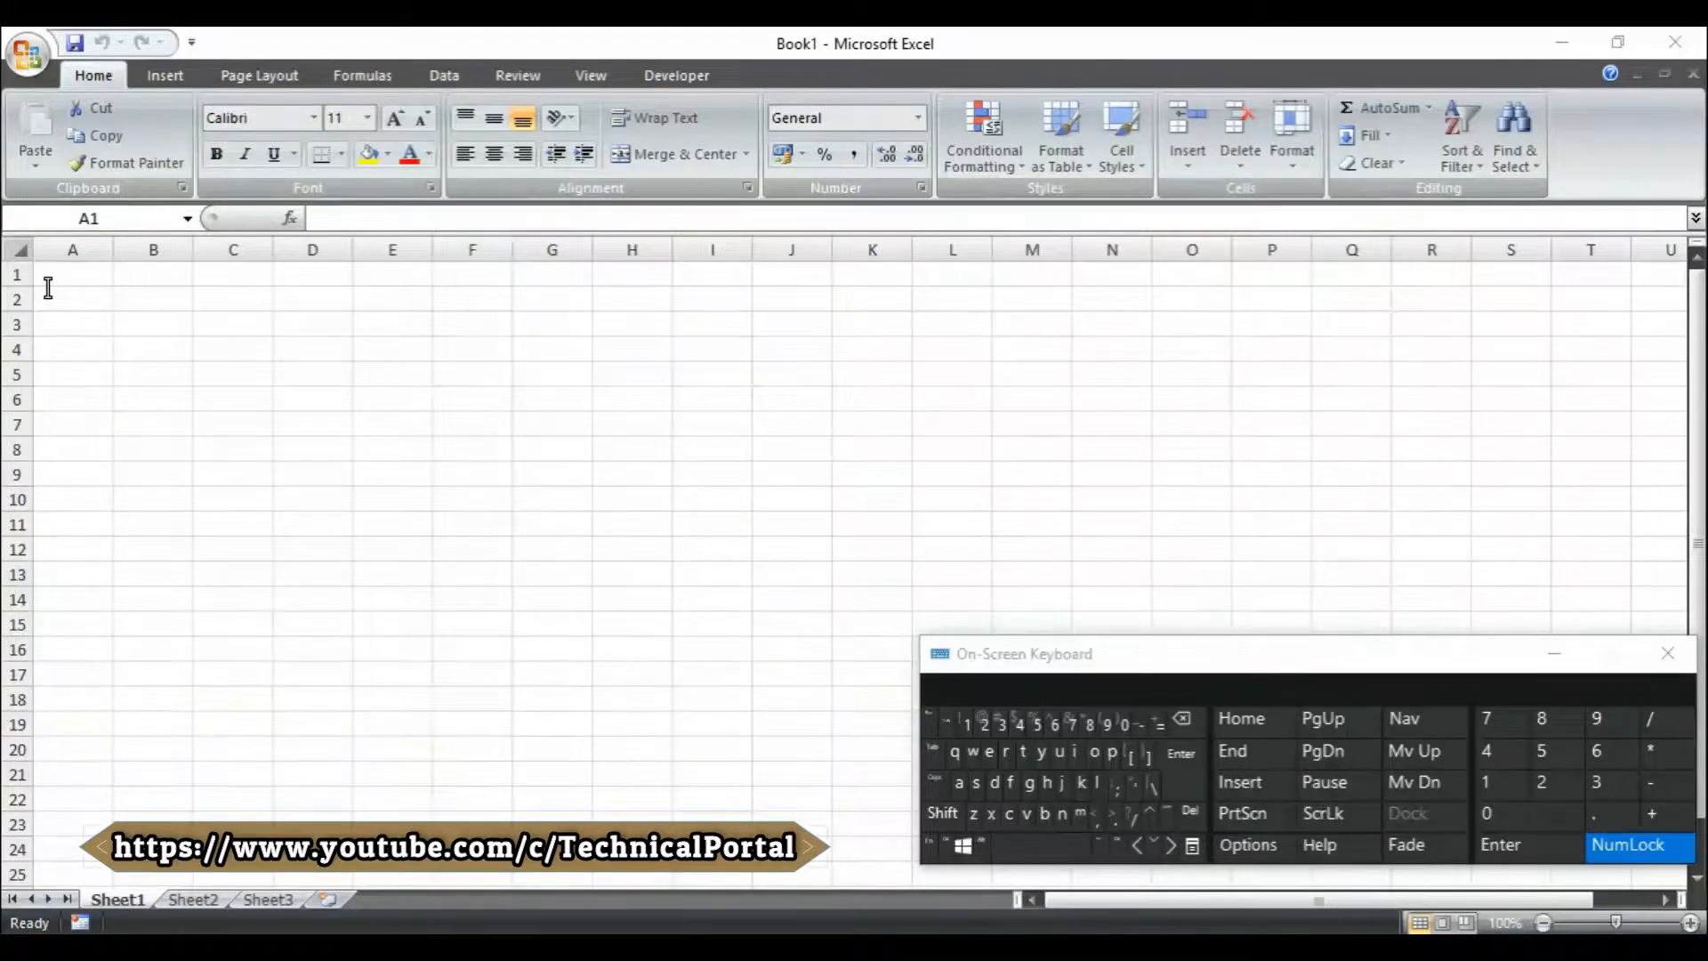
{"action": "key", "text": "alt"}
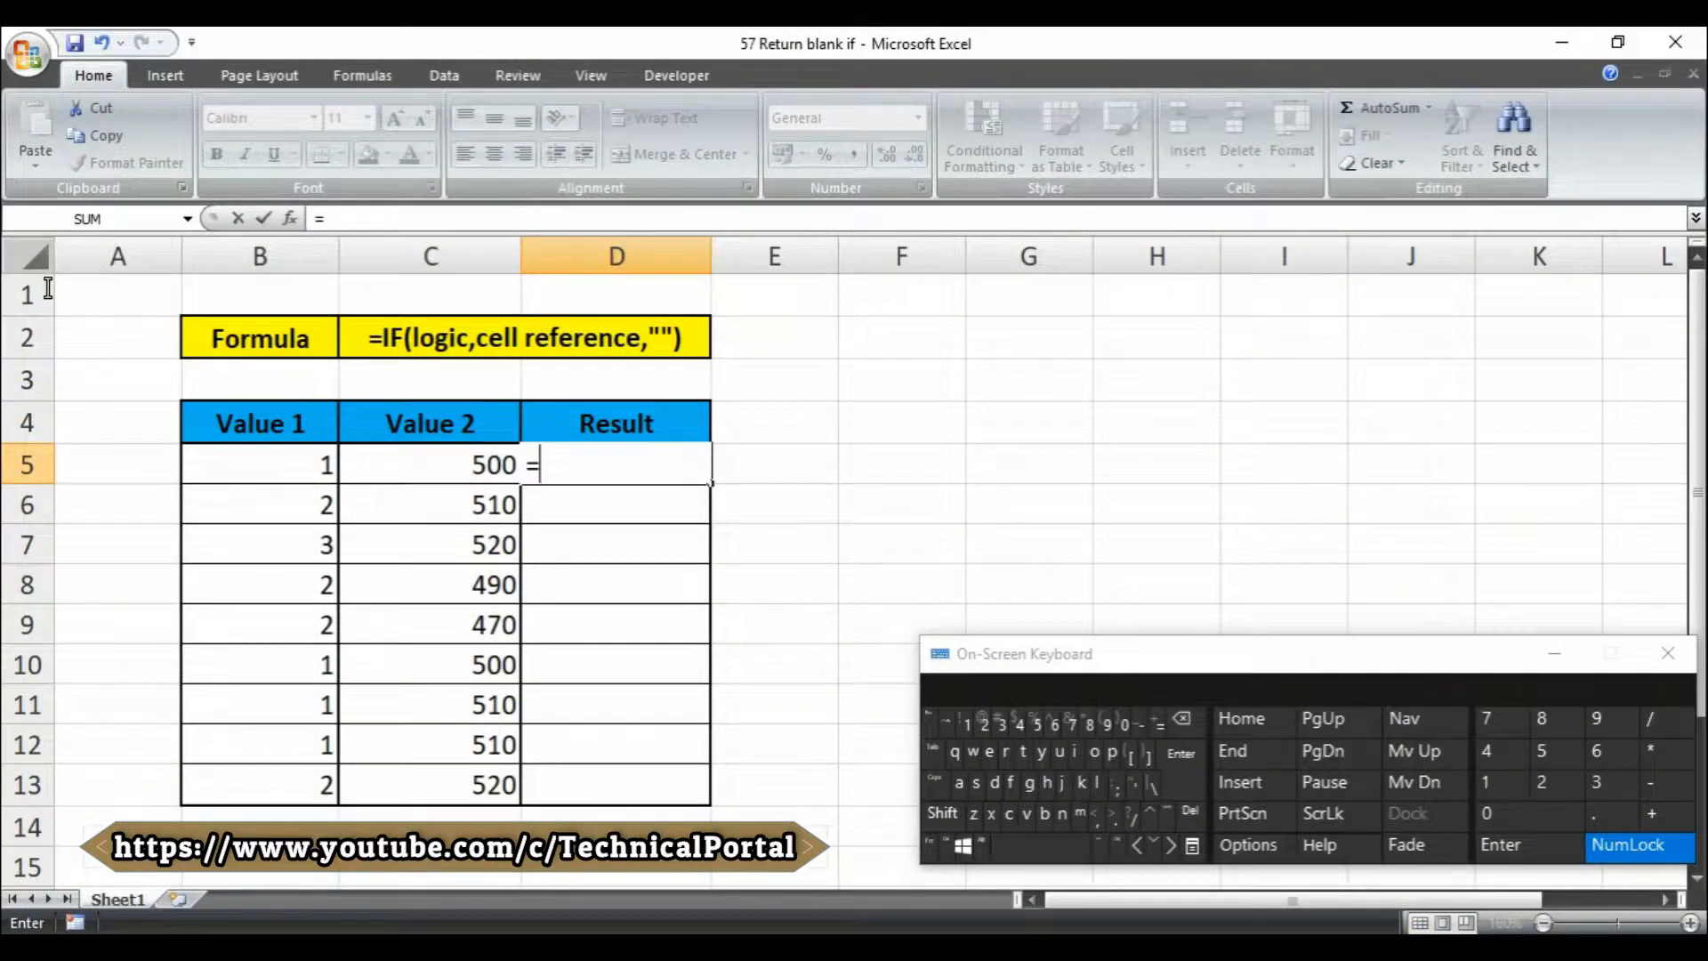
Enter the formula =IF(B5=1,C5,"") in the first Result cell, D5.
{"action": "type", "text": "if"}
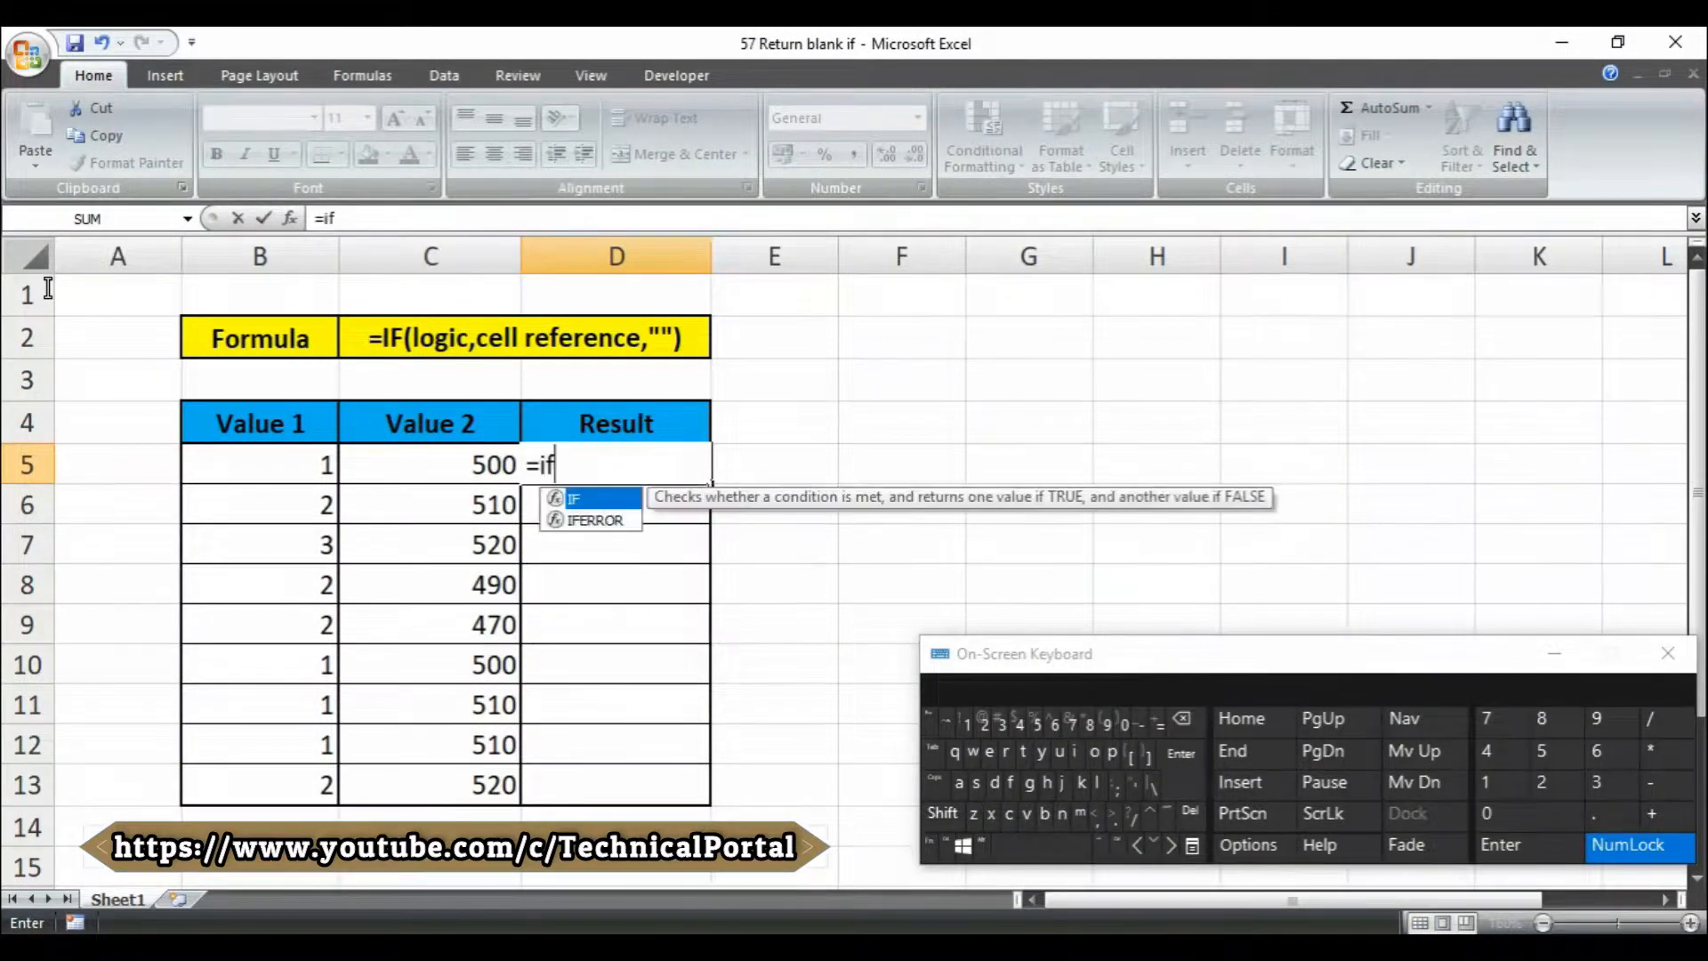
{"action": "key", "text": "Tab"}
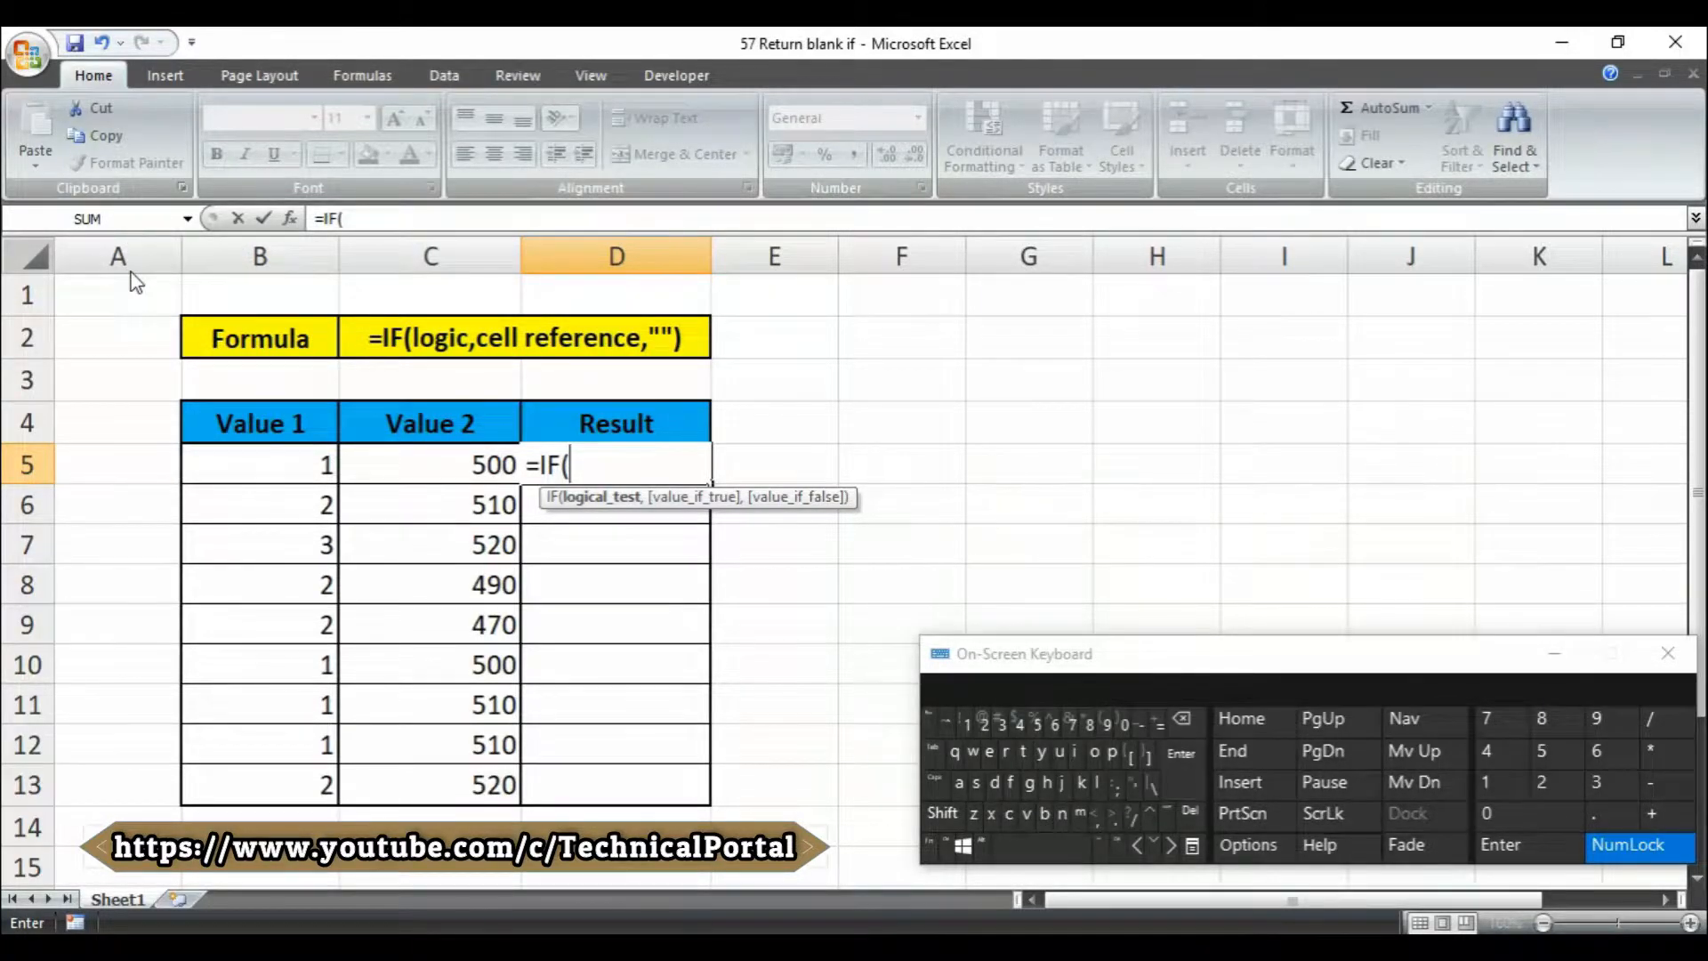
{"action": "key", "text": "Left"}
{"action": "key", "text": "Left"}
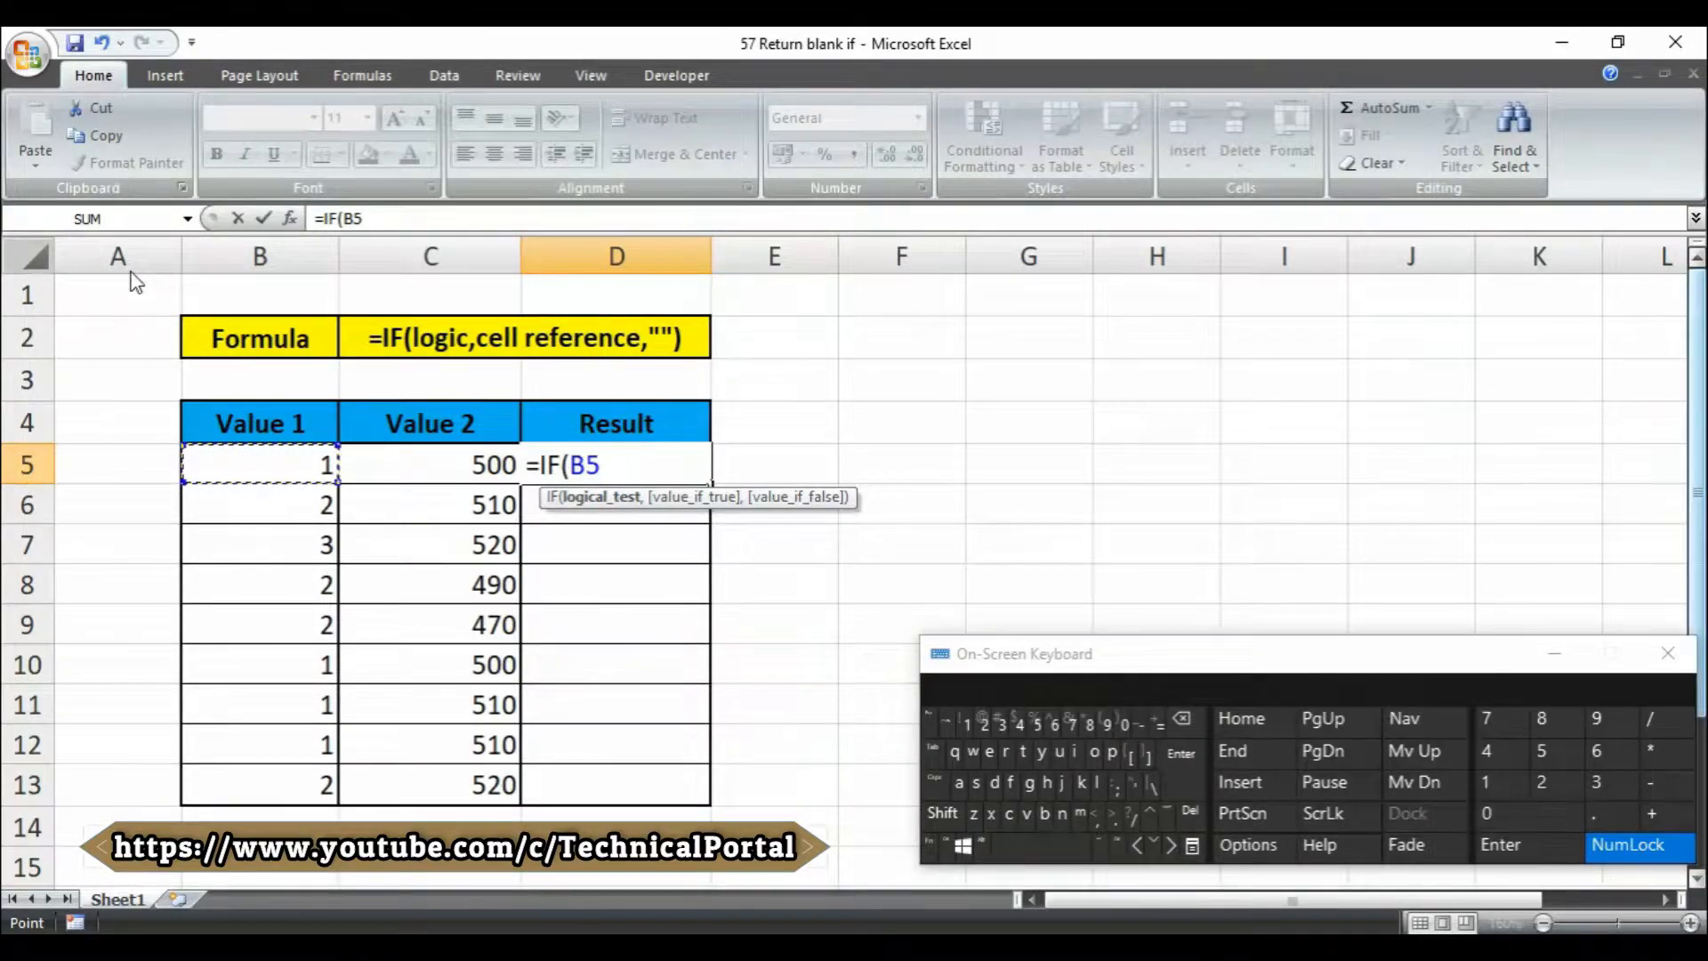
{"action": "type", "text": "=1,"}
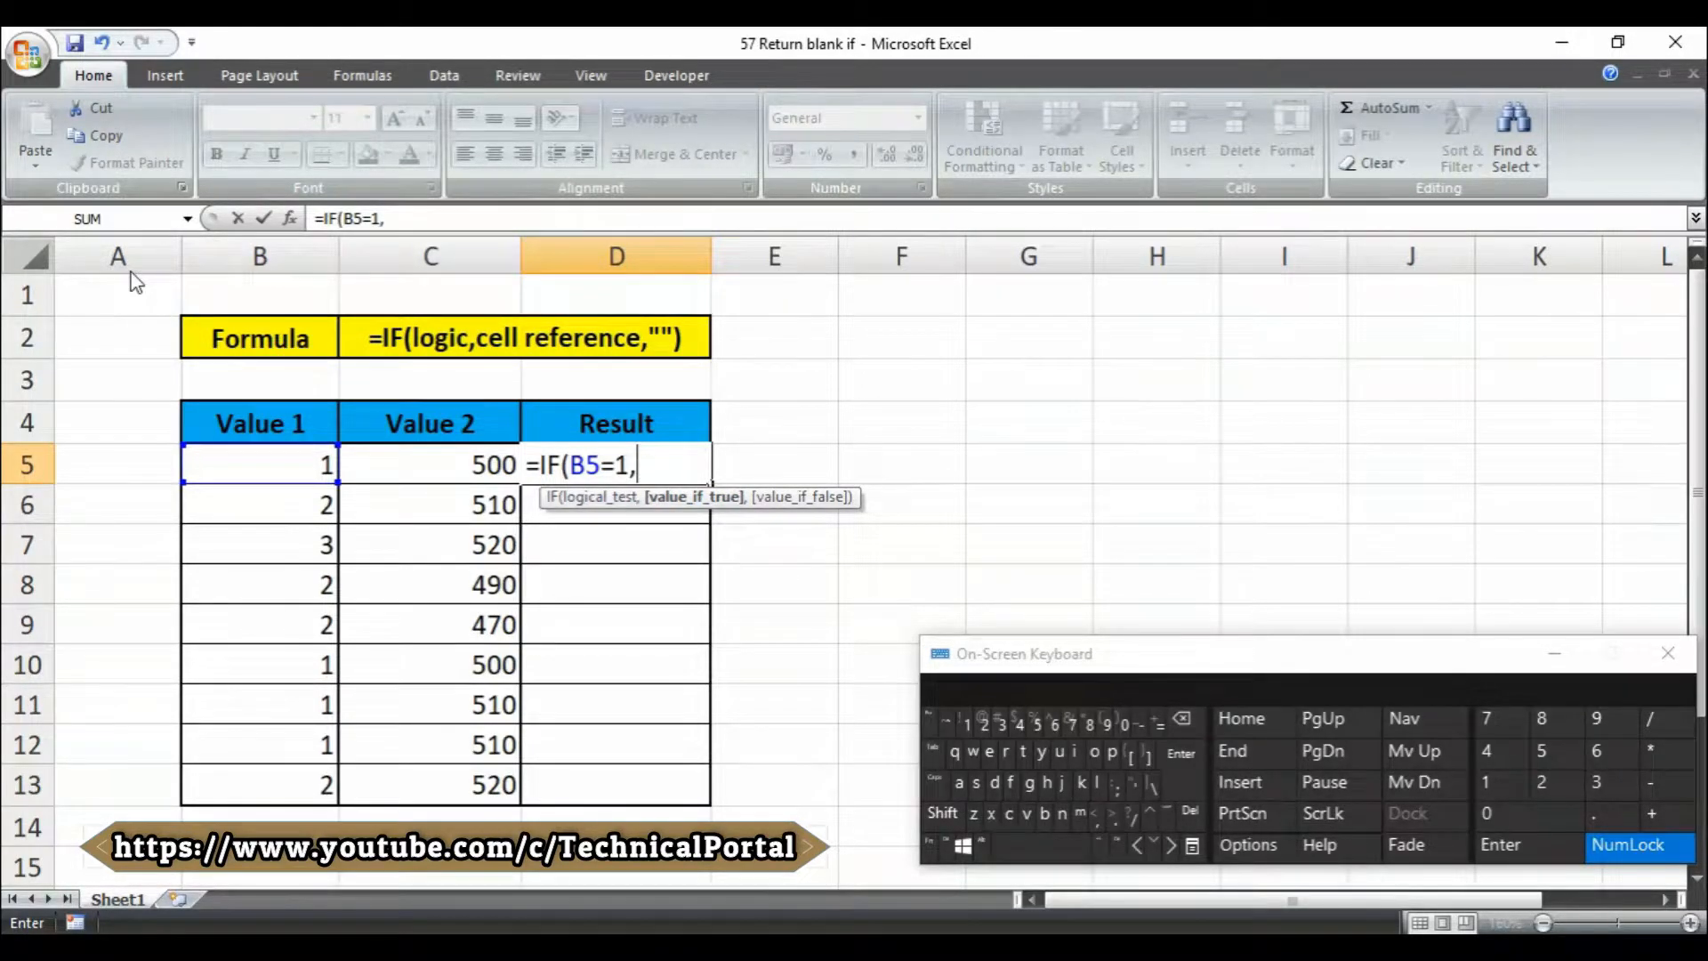
{"action": "key", "text": "Left"}
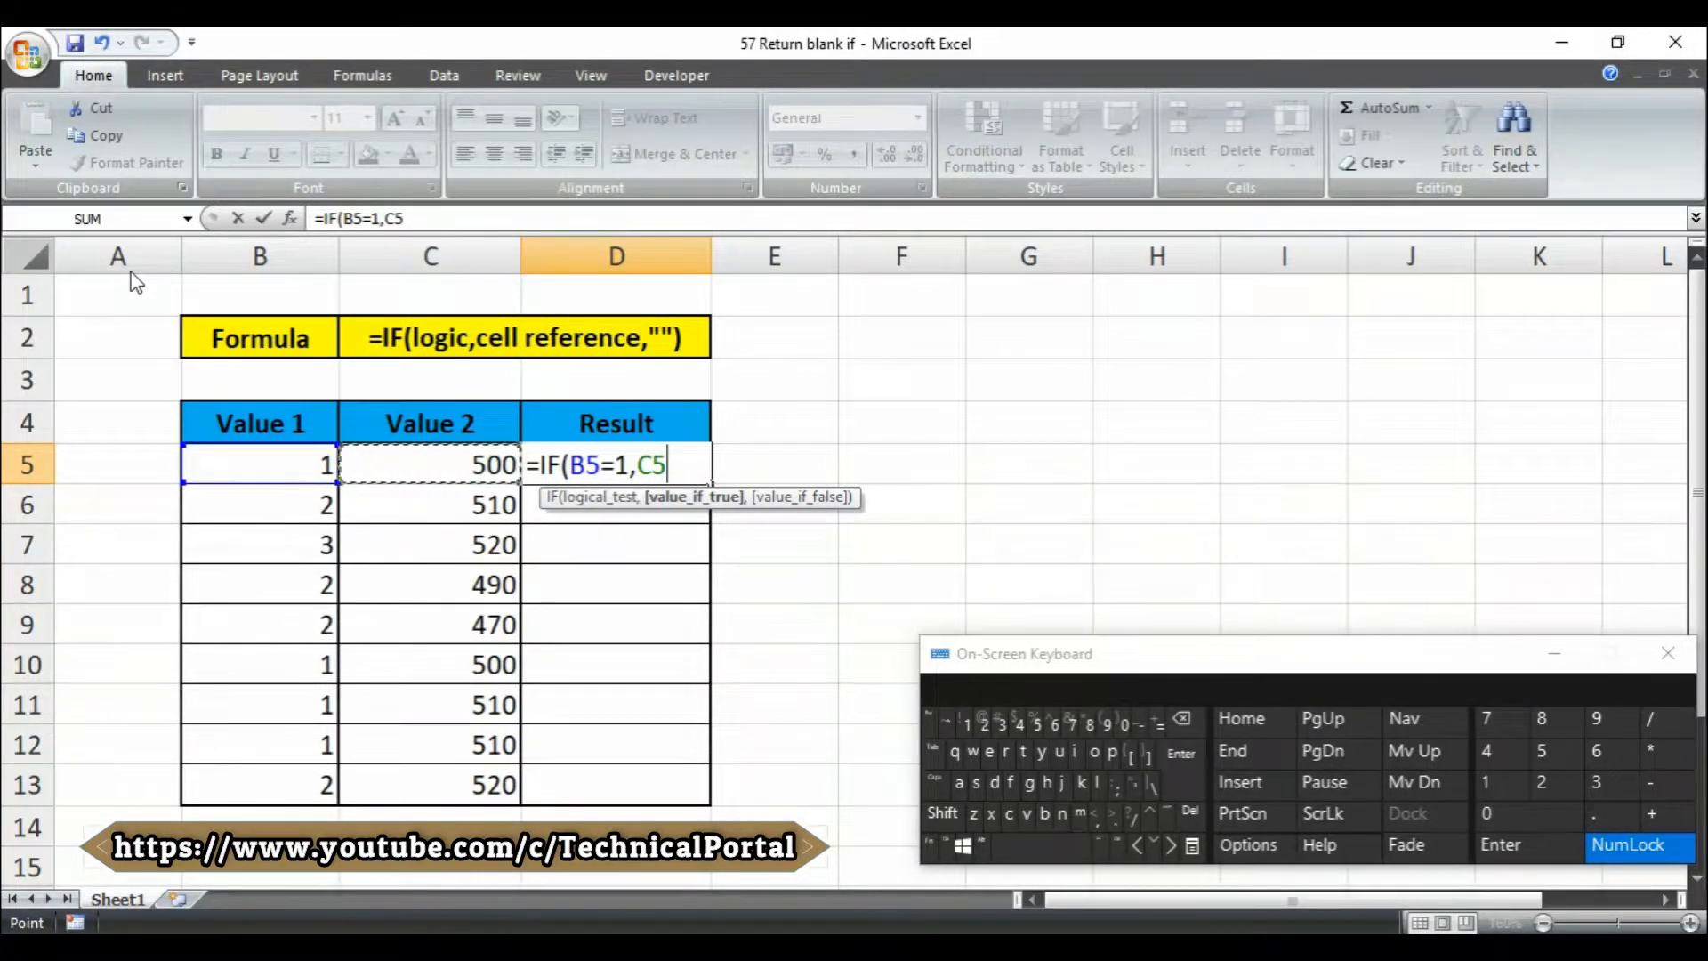
{"action": "type", "text": ","}
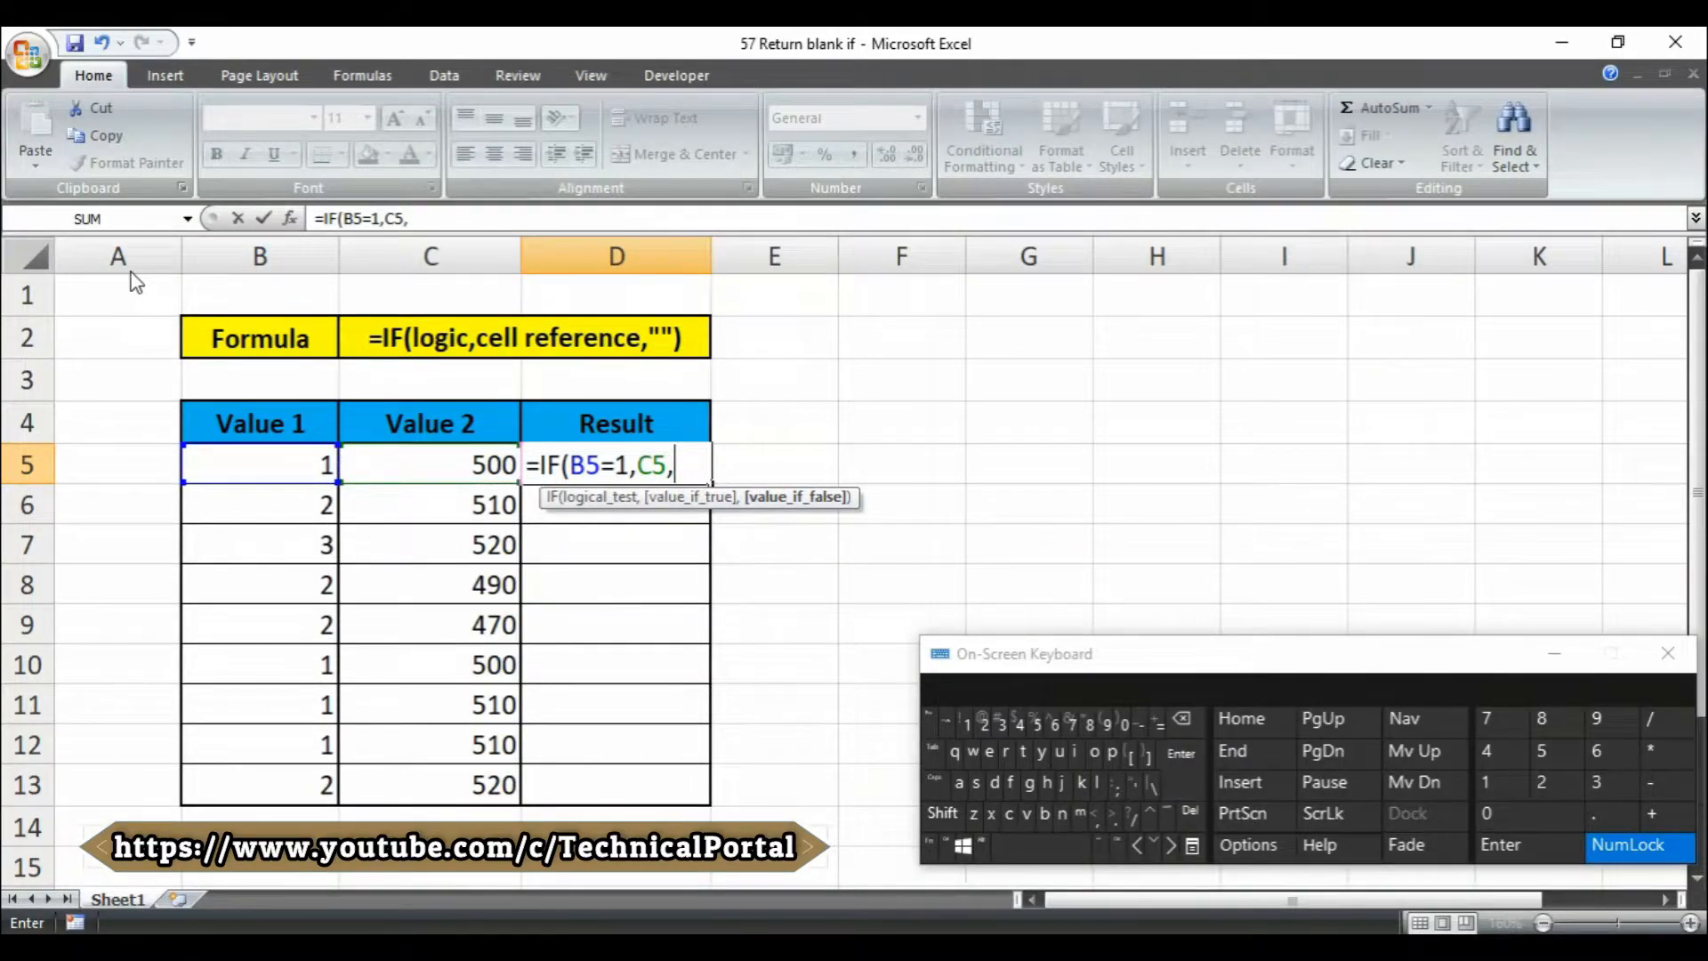
{"action": "type", "text": "\"\""}
{"action": "type", "text": ")"}
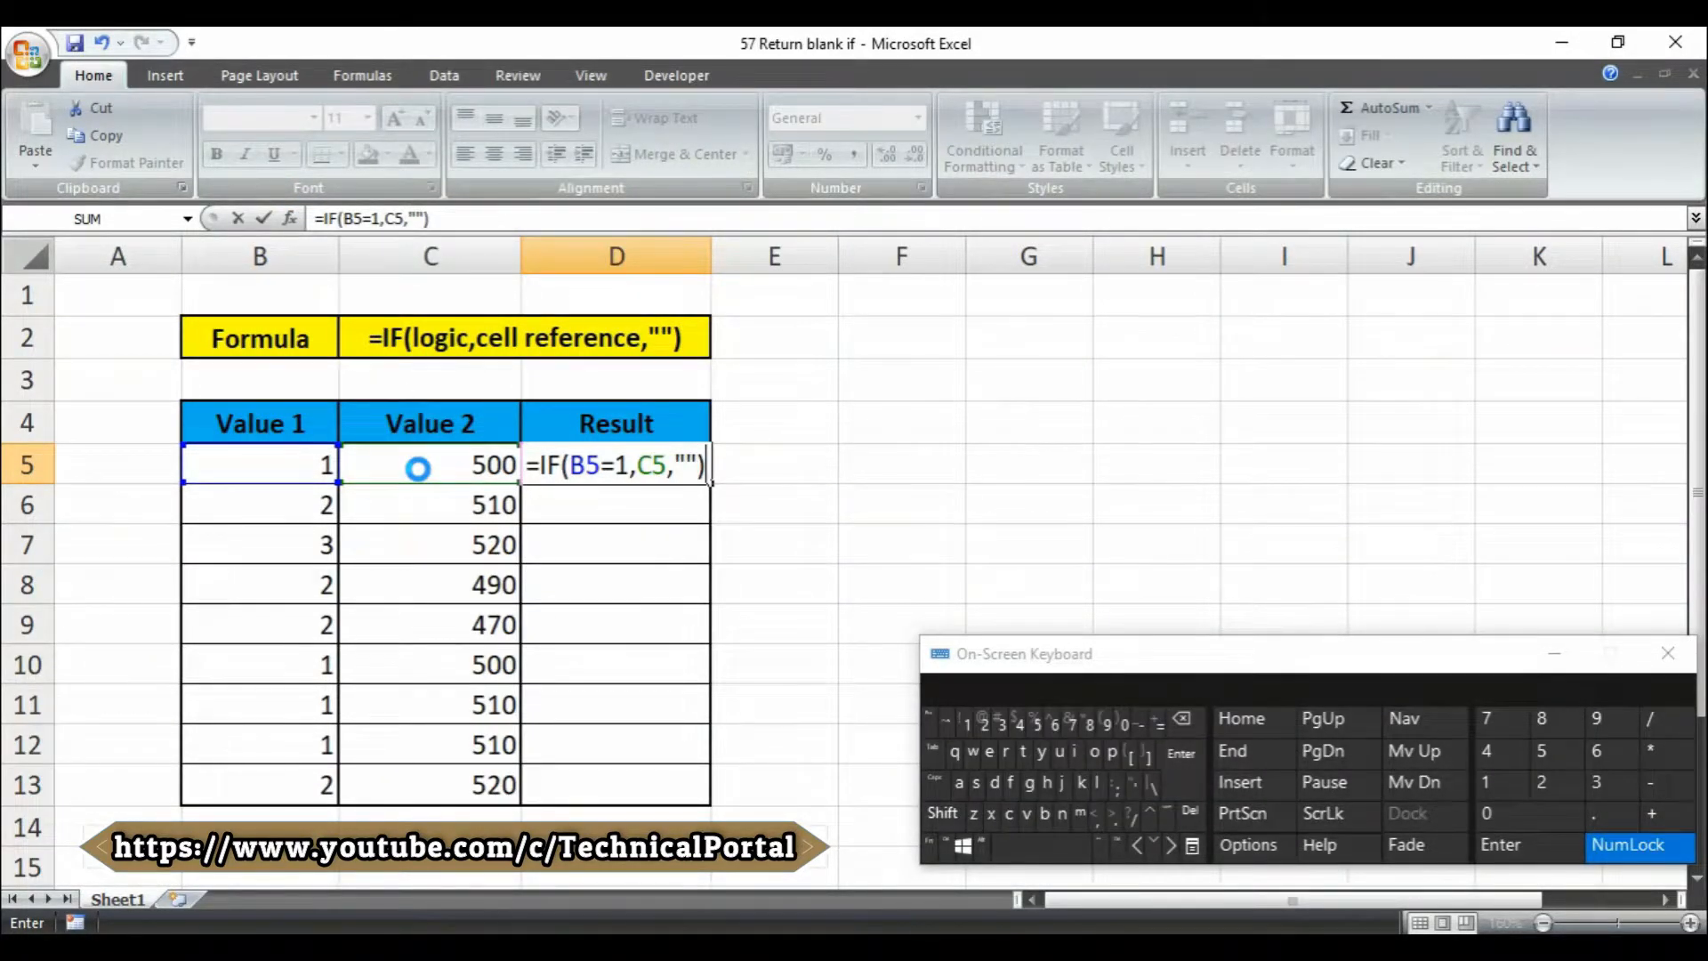
{"action": "key", "text": "Return"}
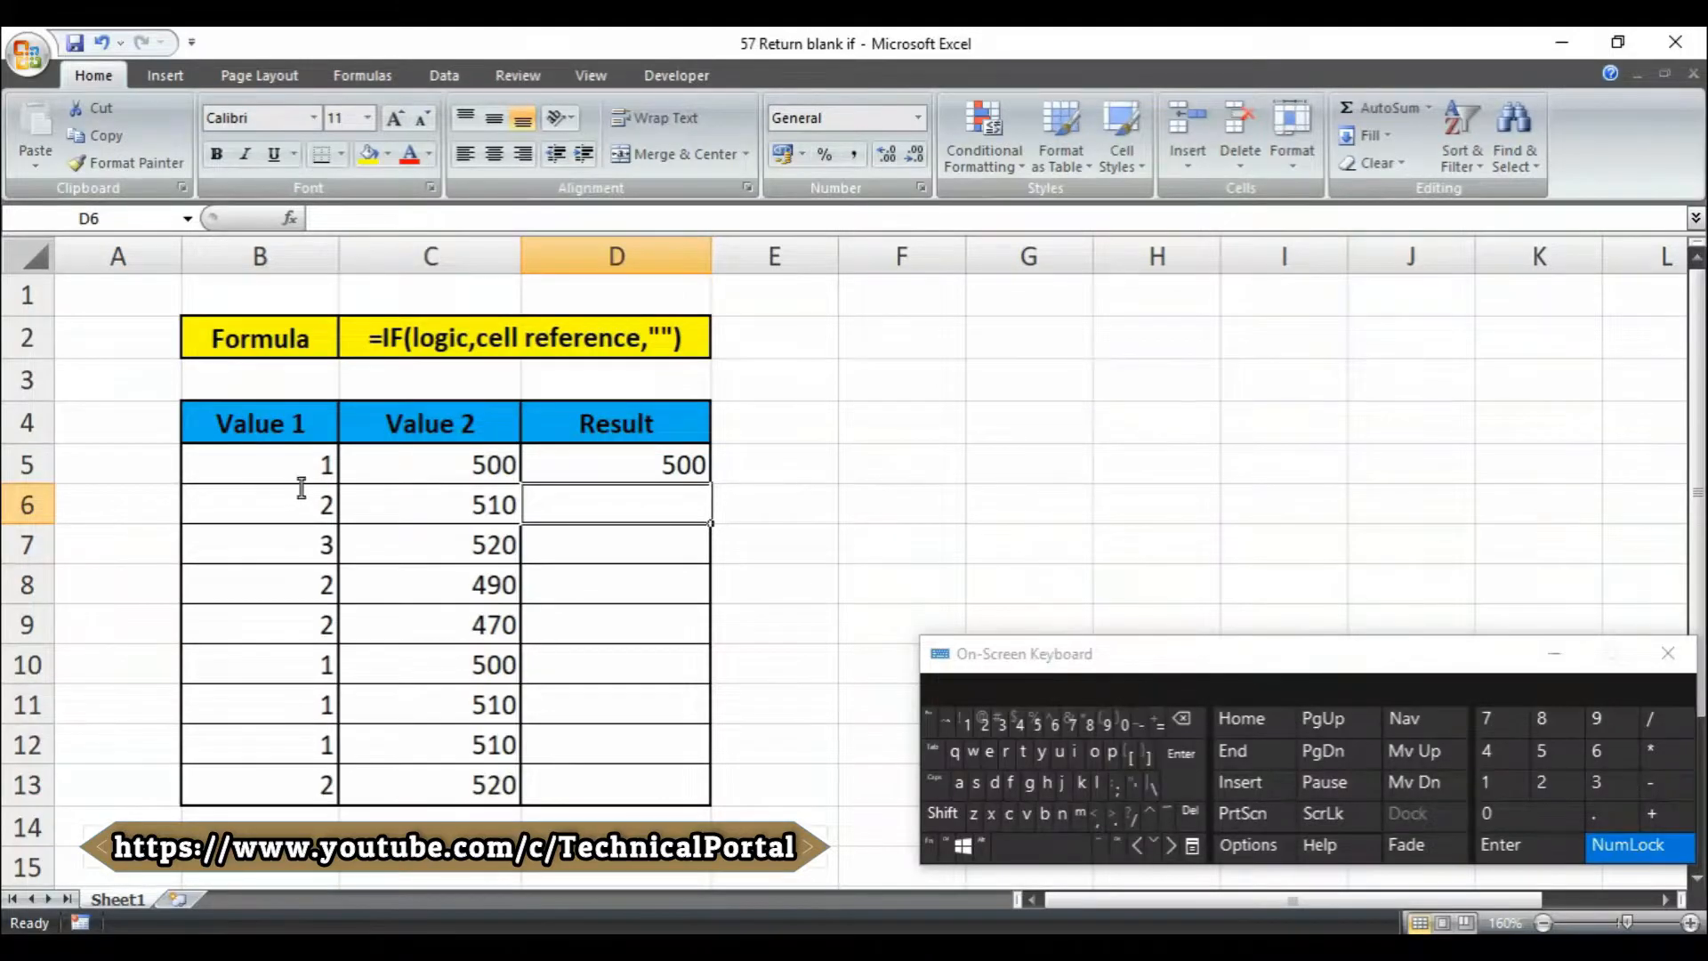
Fill the D5 formula down the Result column through D13.
{"action": "key", "text": "Up"}
{"action": "key", "text": "Left"}
{"action": "key", "text": "Left"}
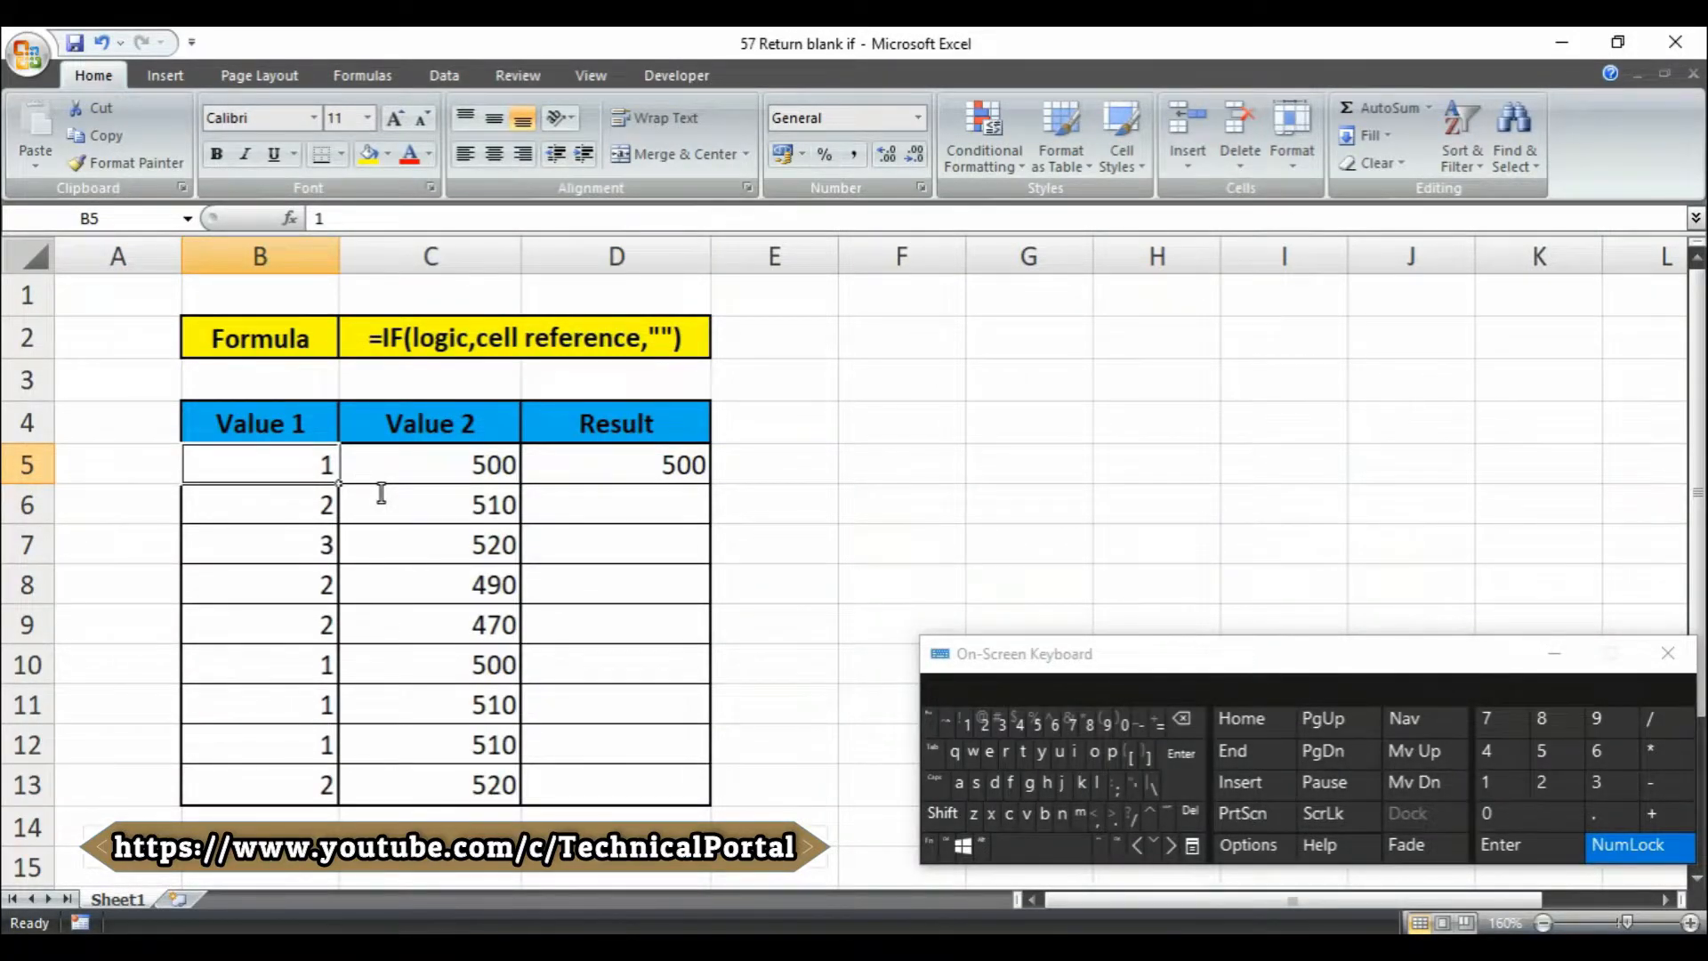
{"action": "key", "text": "Right"}
{"action": "key", "text": "Right"}
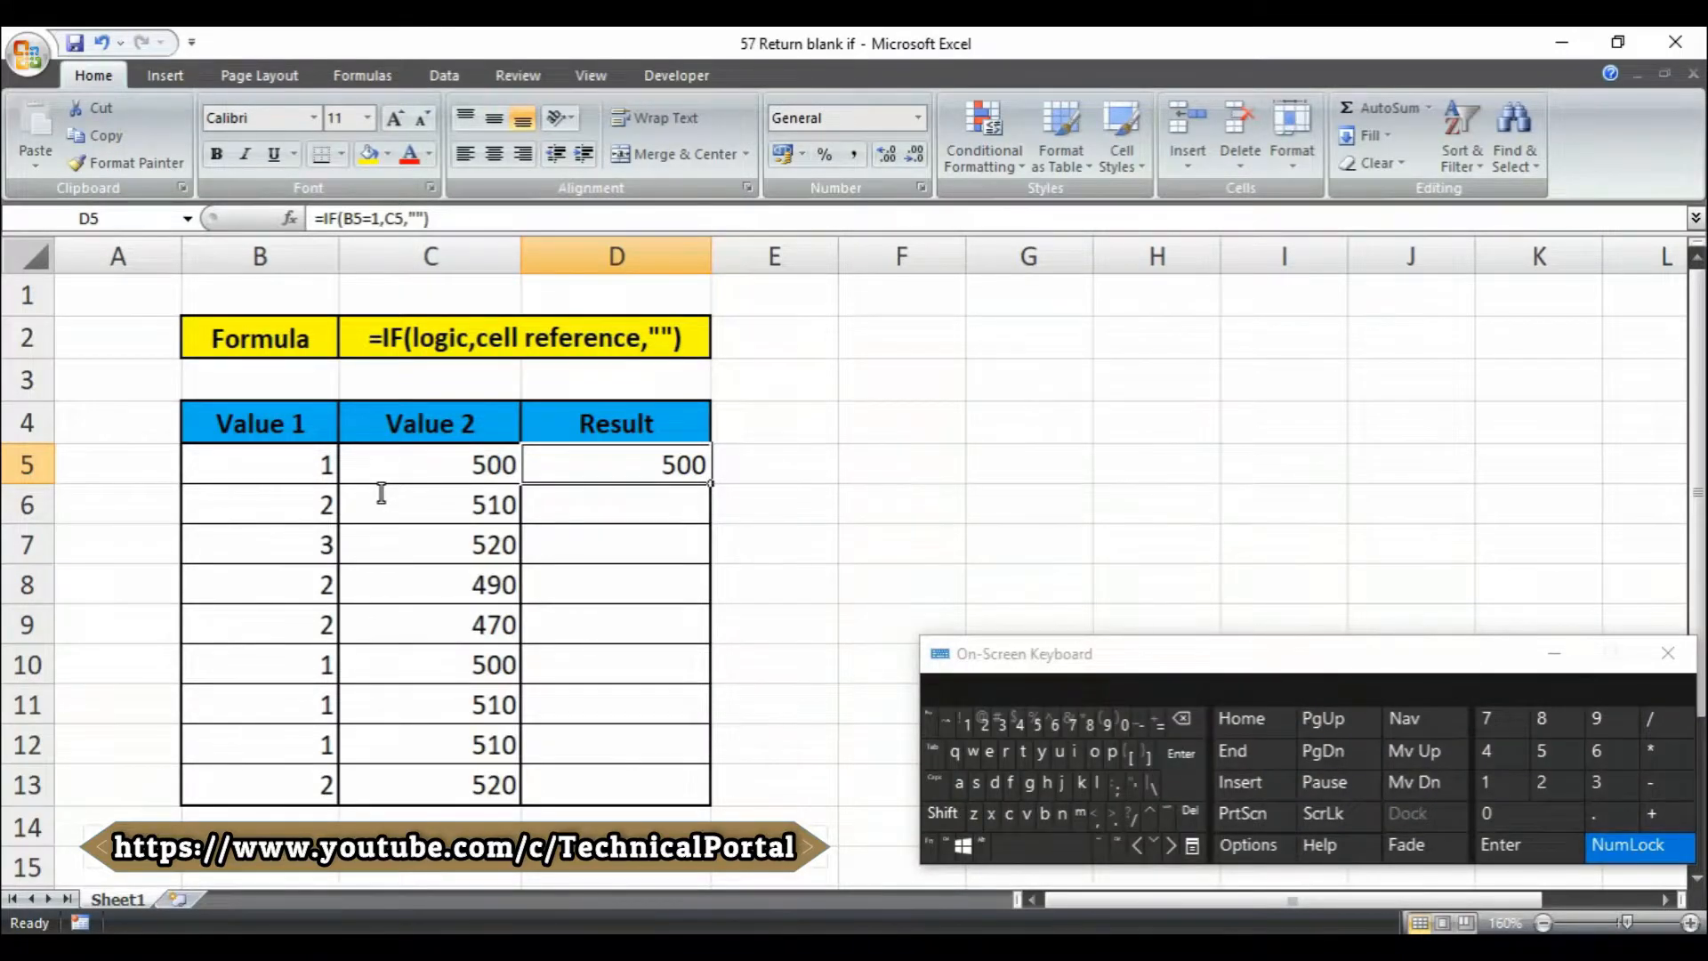
{"action": "key", "text": "shift+Down"}
{"action": "key", "text": "shift+Down"}
{"action": "key", "text": "shift+Down"}
{"action": "key", "text": "shift+Down"}
{"action": "key", "text": "shift+Down"}
{"action": "key", "text": "shift+Down"}
{"action": "key", "text": "shift+Down"}
{"action": "key", "text": "shift+Down"}
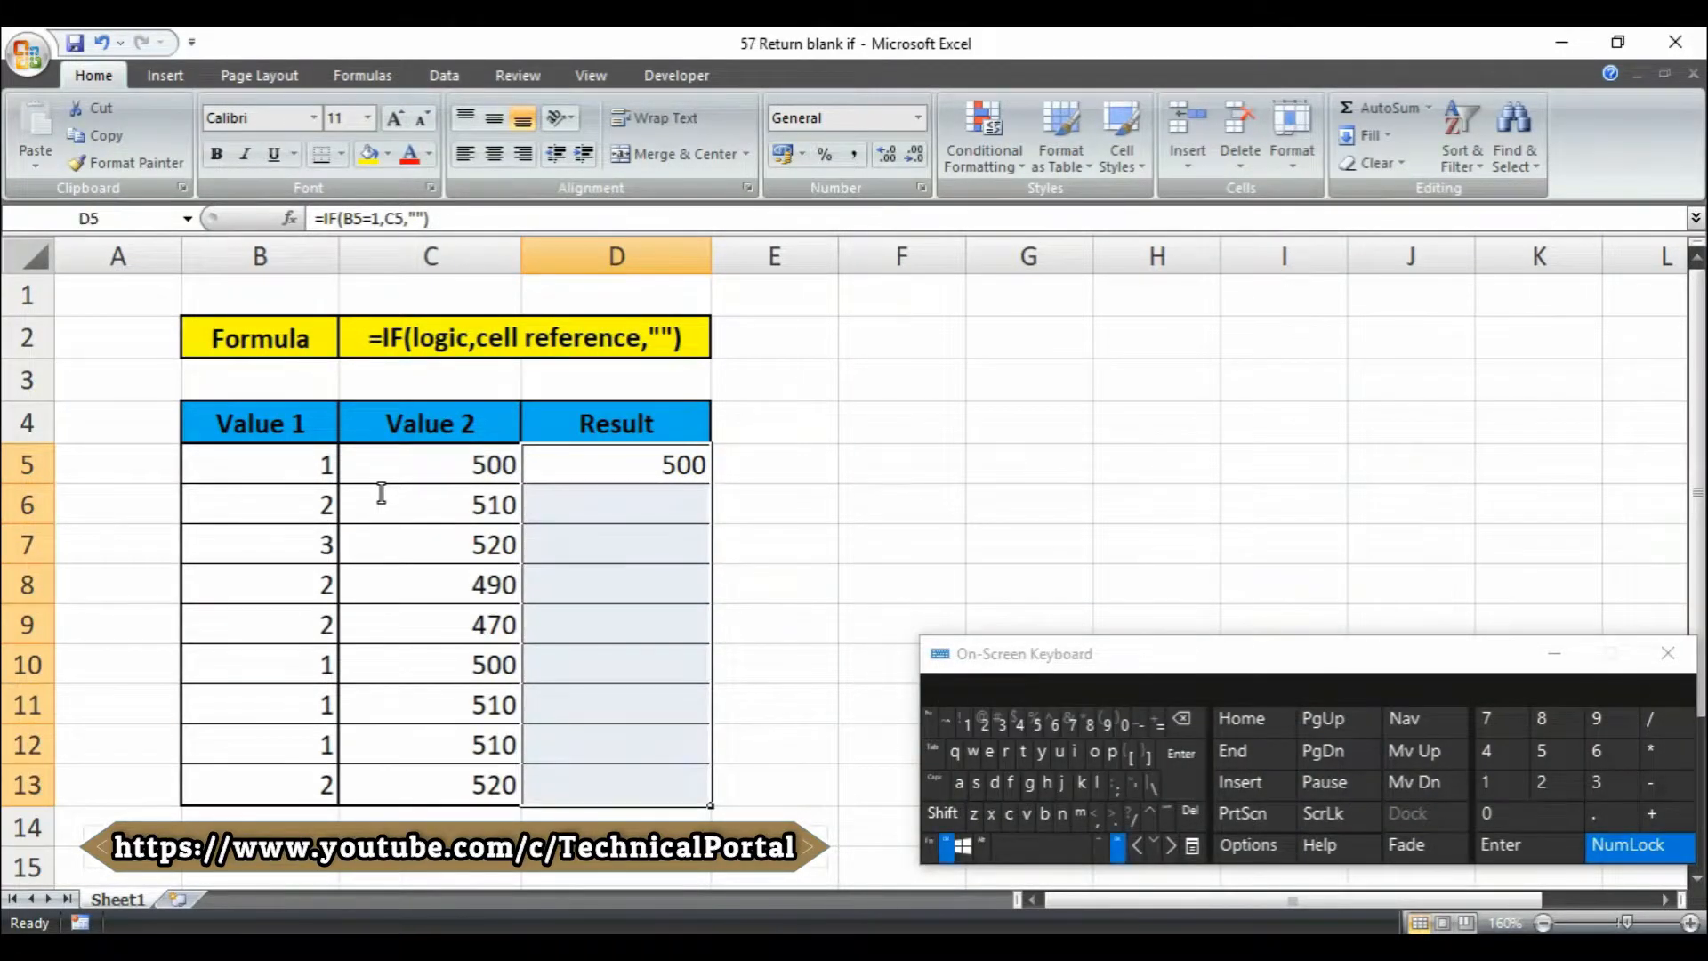
{"action": "key", "text": "ctrl+d"}
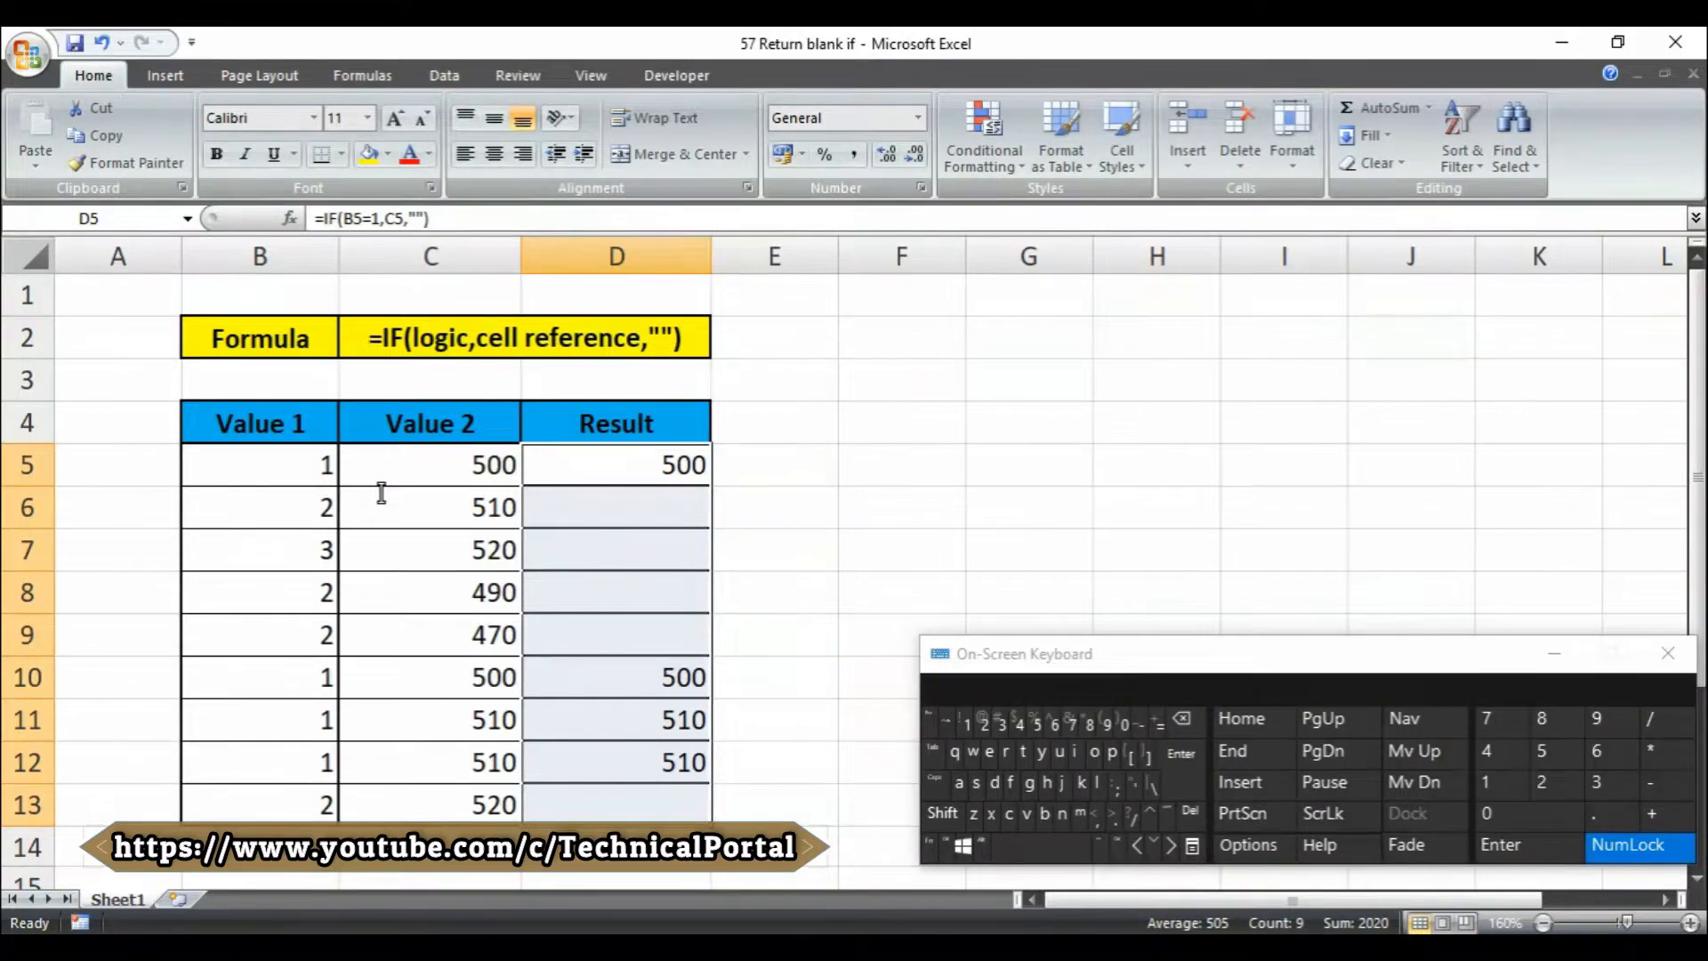
Compare the Value 1 entries with the Result cells in rows 6 to 10.
{"action": "key", "text": "Down"}
{"action": "key", "text": "Left"}
{"action": "key", "text": "Left"}
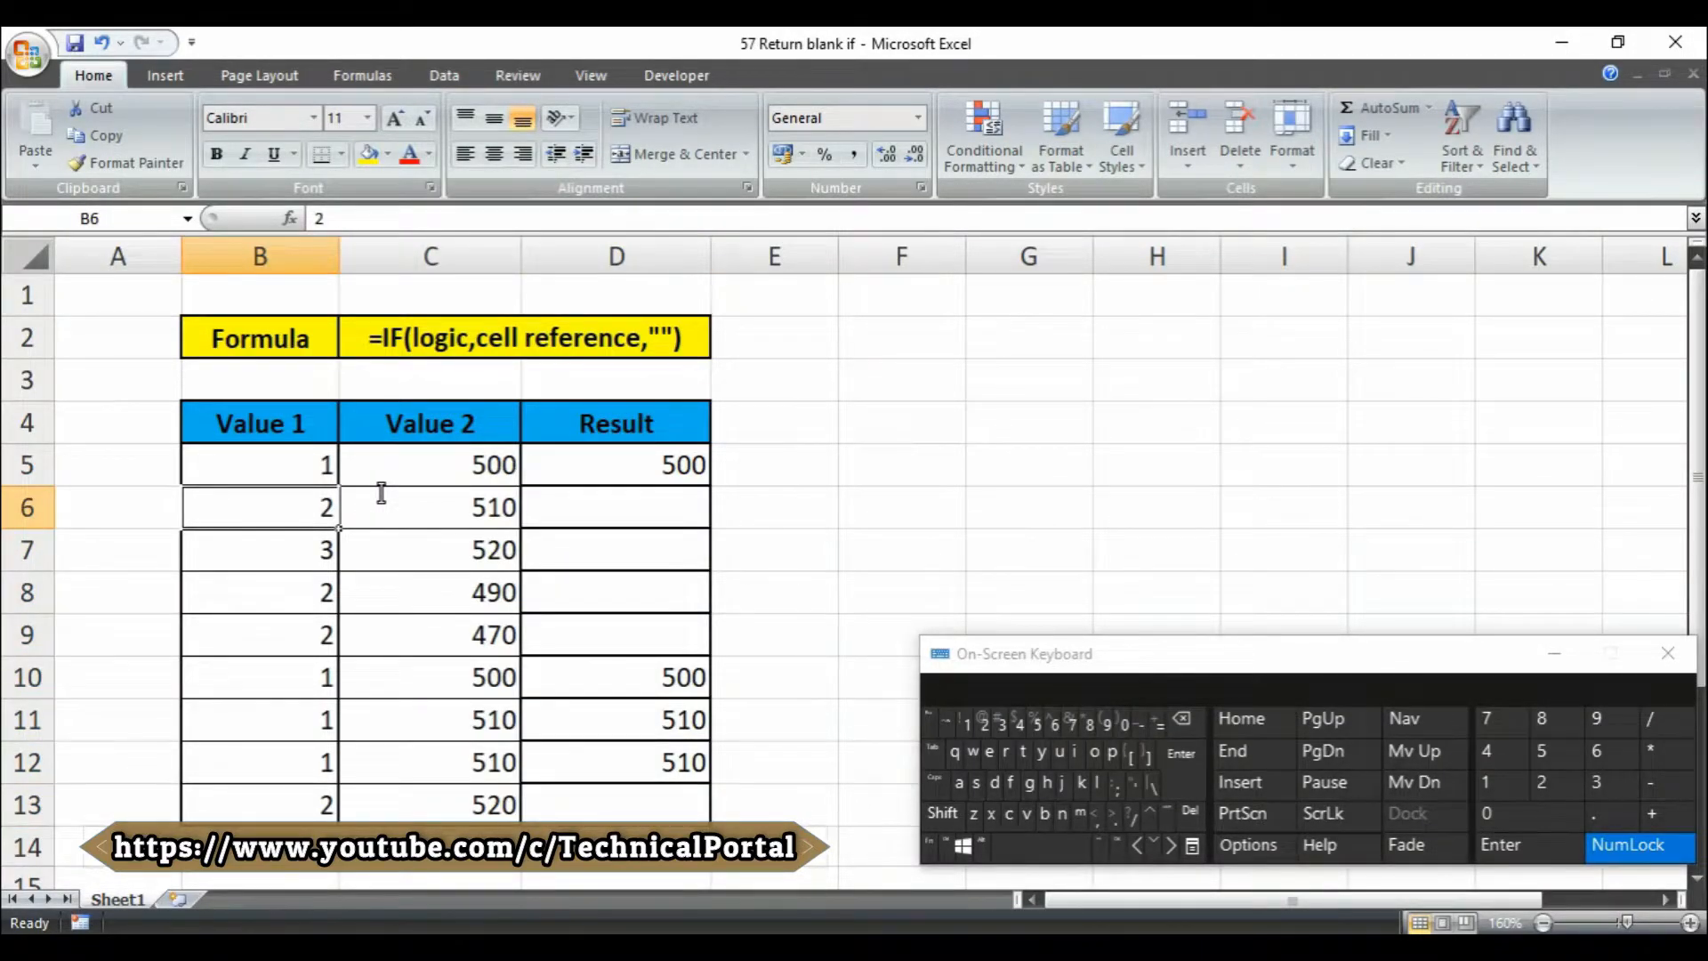
{"action": "key", "text": "Right"}
{"action": "key", "text": "Right"}
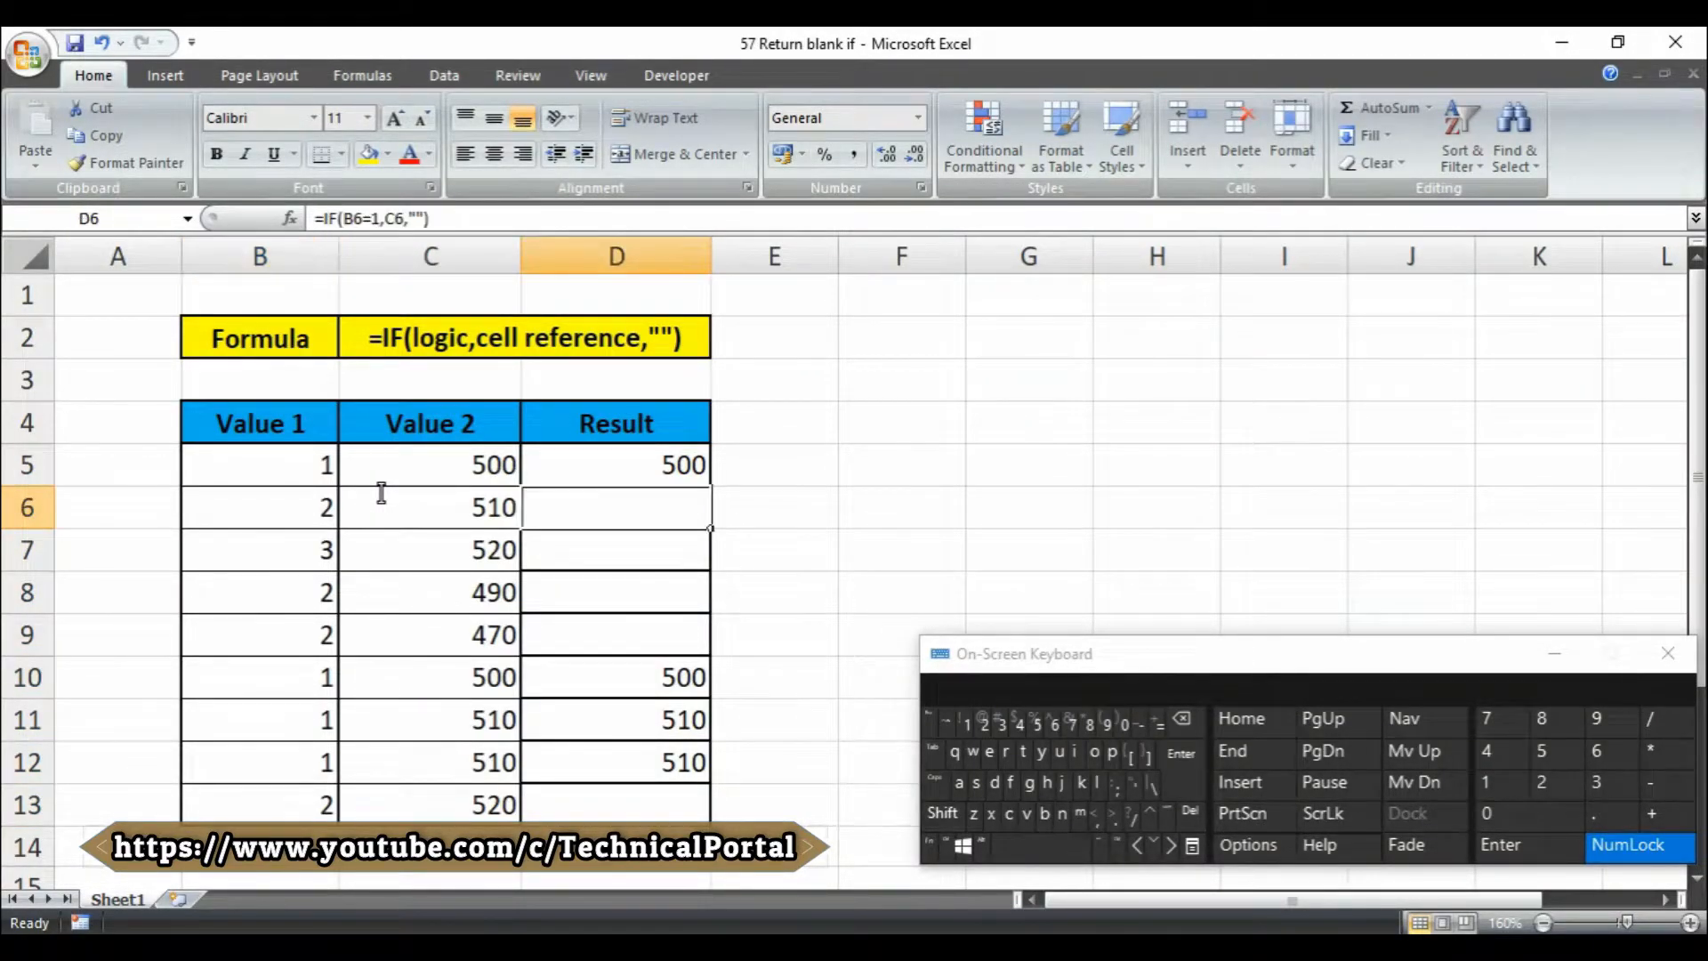
{"action": "key", "text": "shift+Down"}
{"action": "key", "text": "shift+Down"}
{"action": "key", "text": "shift+Down"}
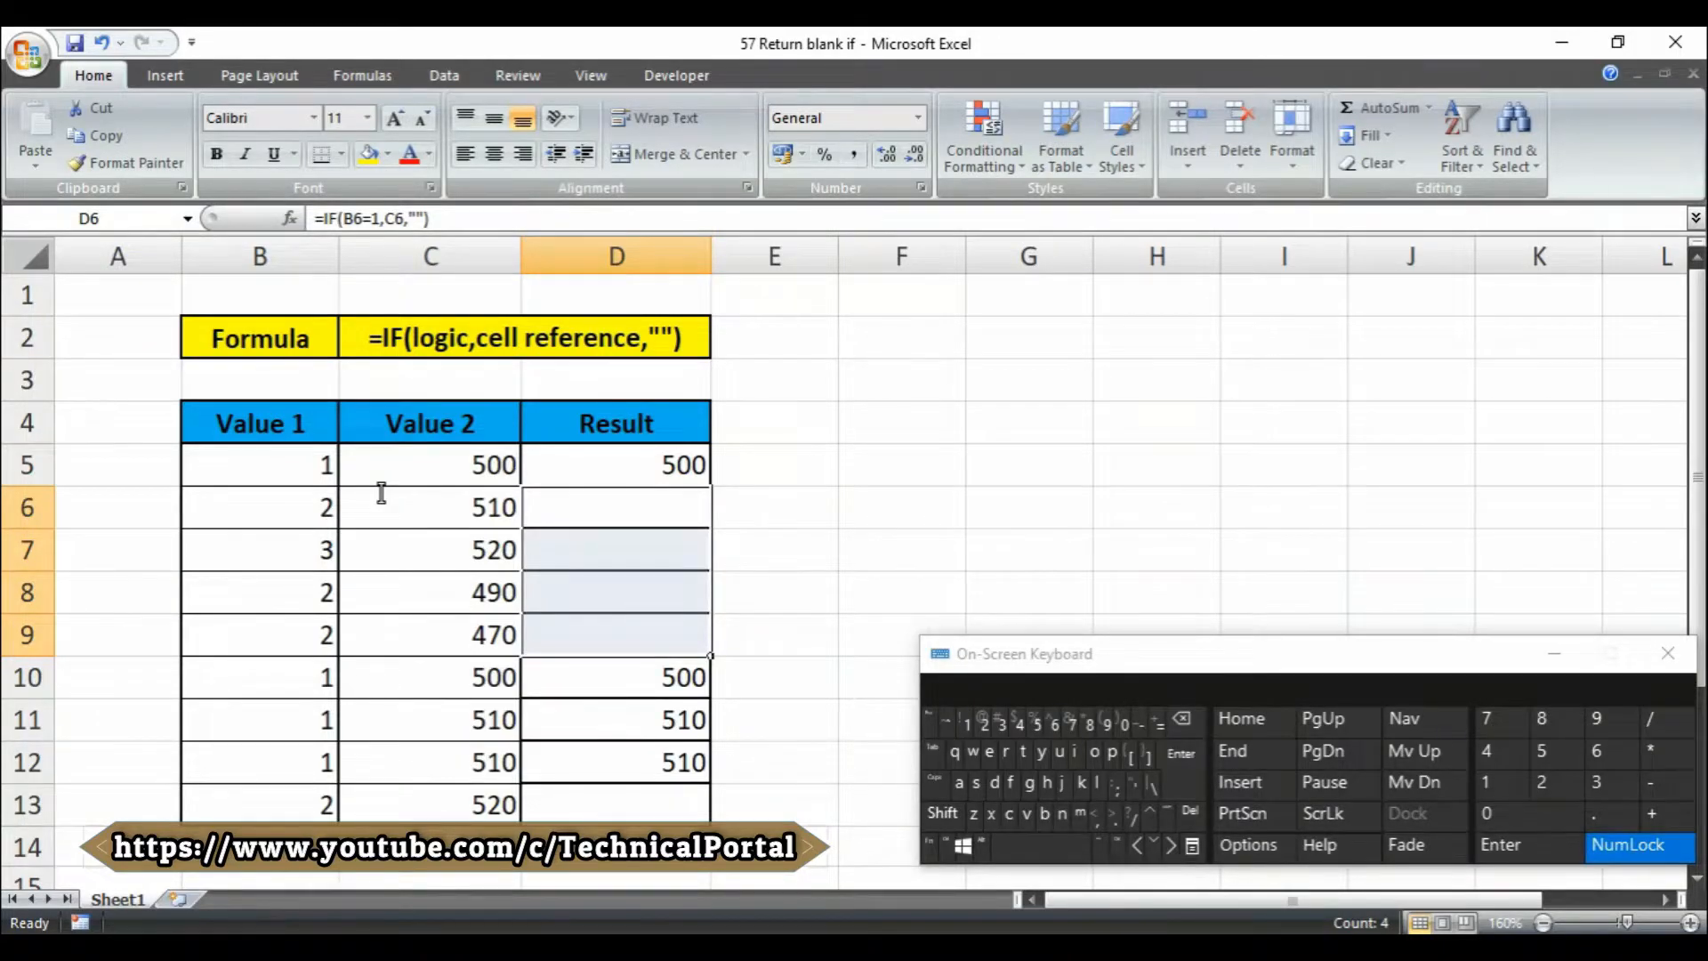
{"action": "key", "text": "Down"}
{"action": "key", "text": "Down"}
{"action": "key", "text": "Down"}
{"action": "key", "text": "Down"}
{"action": "key", "text": "Left"}
{"action": "key", "text": "Left"}
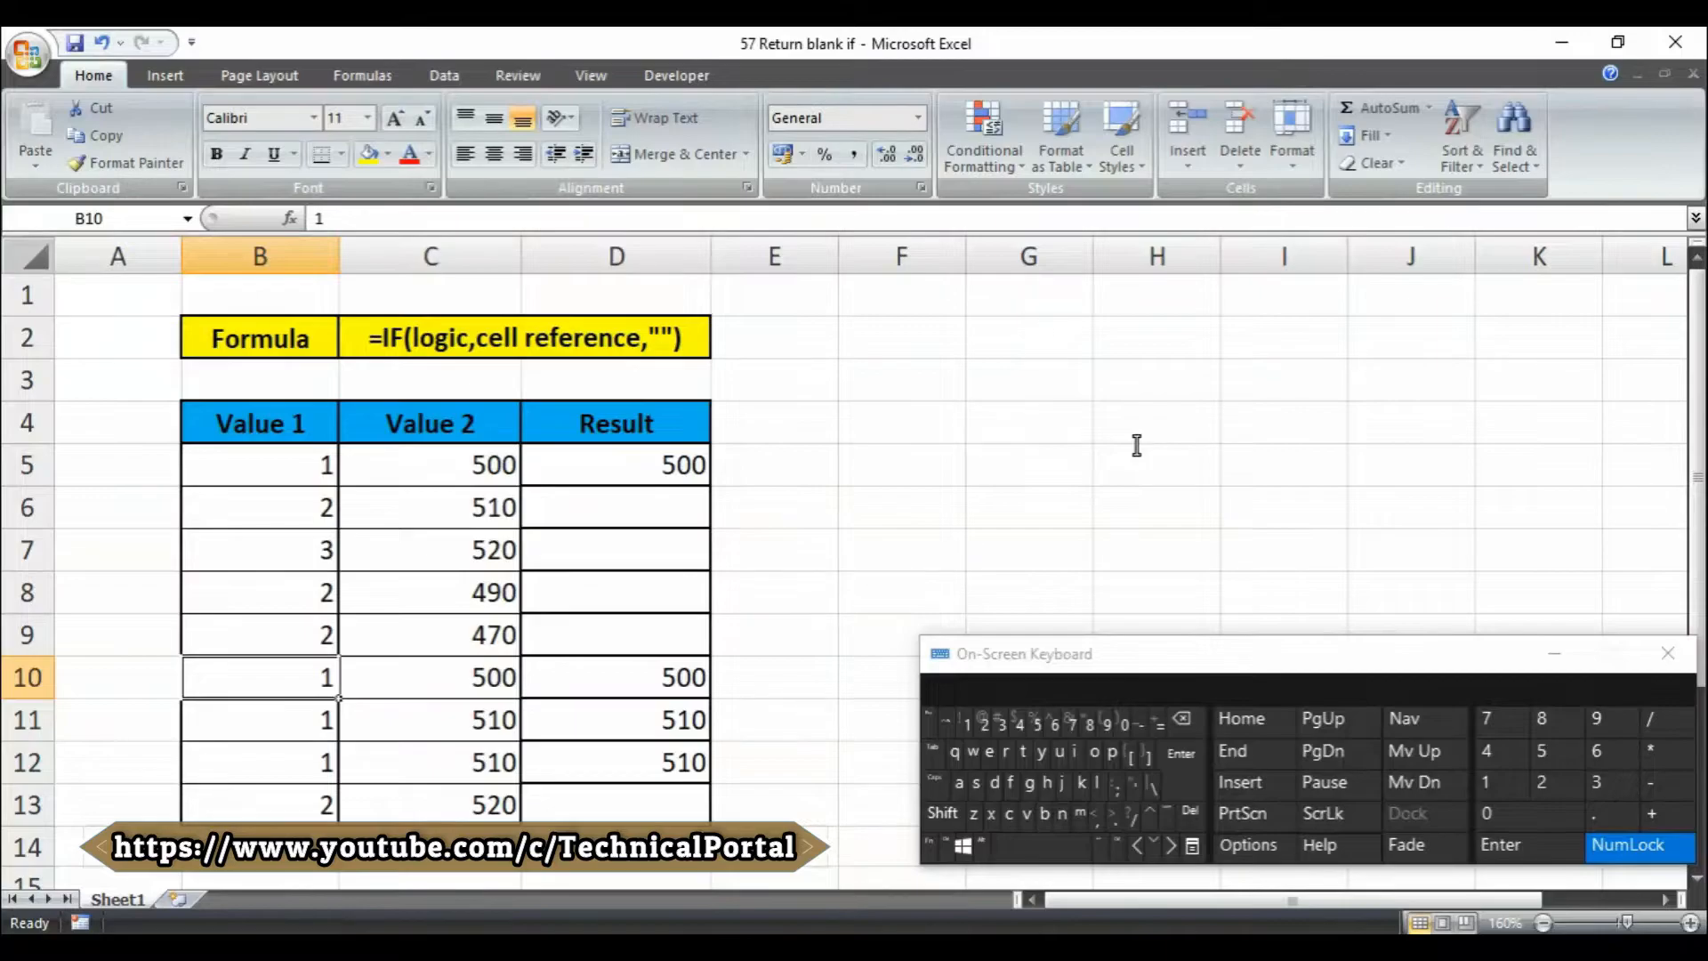
Set the Value 1 entry in B7 to 1.
{"action": "key", "text": "Up"}
{"action": "key", "text": "Up"}
{"action": "key", "text": "Up"}
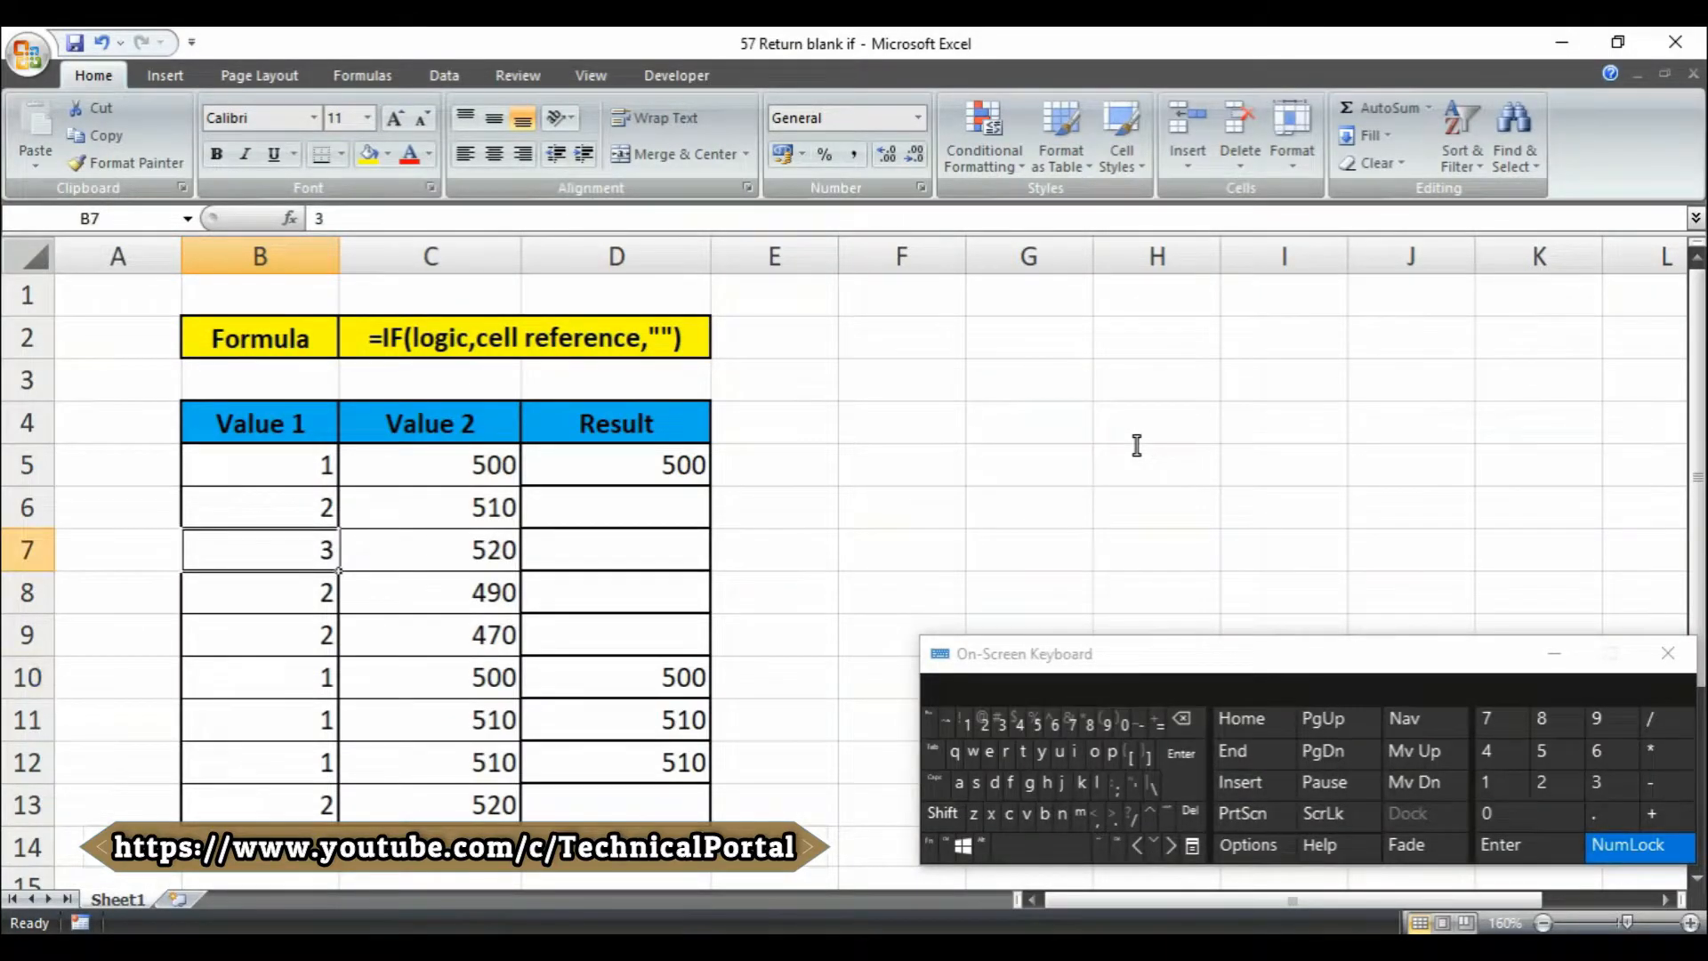
{"action": "type", "text": "1"}
{"action": "key", "text": "Return"}
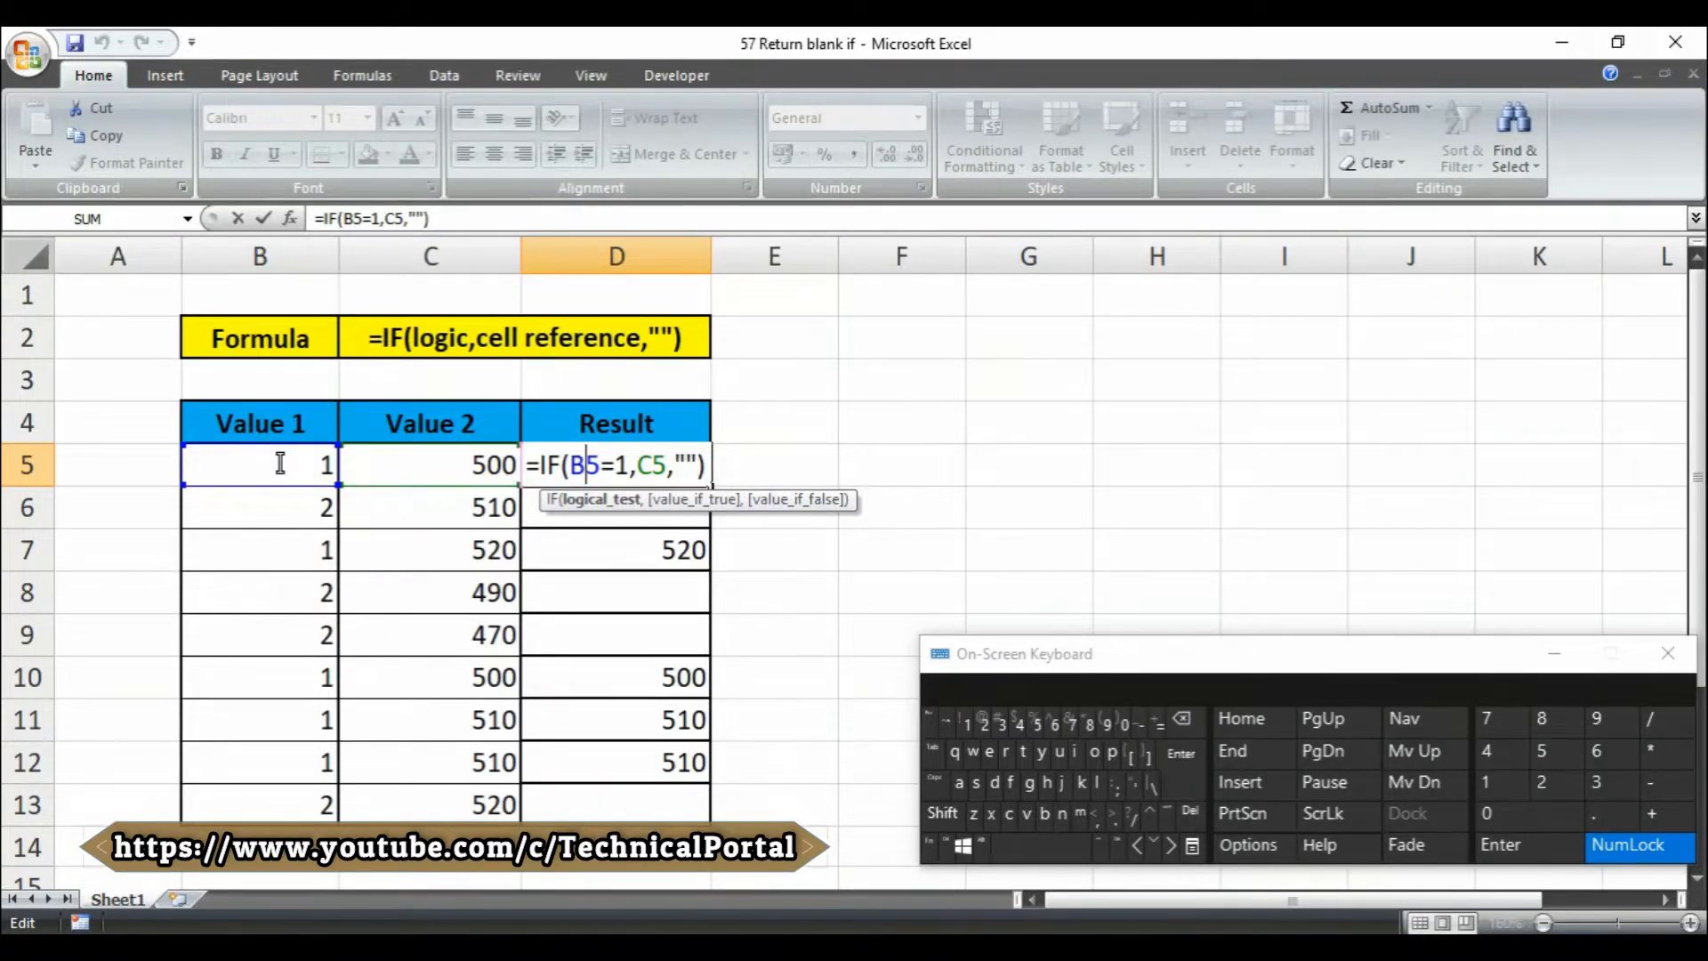
Review the logical test, value-if-true and value-if-false arguments of the IF formula in D5.
{"action": "key", "text": "Right"}
{"action": "key", "text": "Right"}
{"action": "key", "text": "Right"}
{"action": "key", "text": "shift+Right"}
{"action": "key", "text": "shift+Right"}
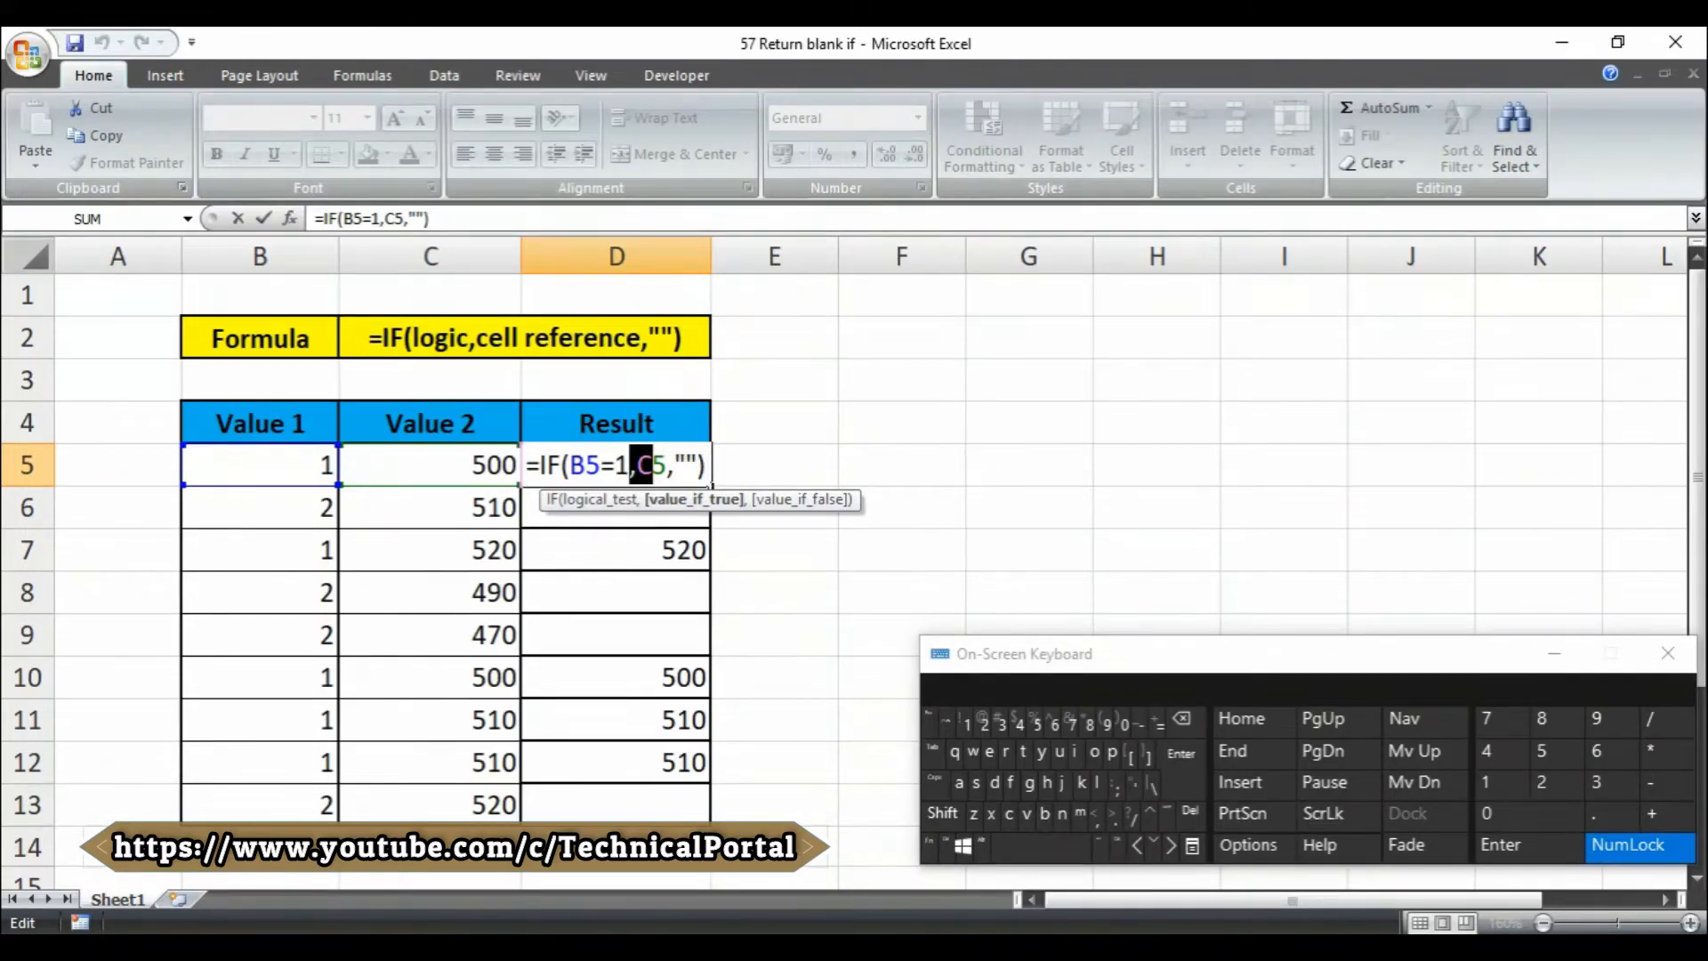
{"action": "left_click_drag", "start_coordinate": [674, 465], "coordinate": [697, 465]}
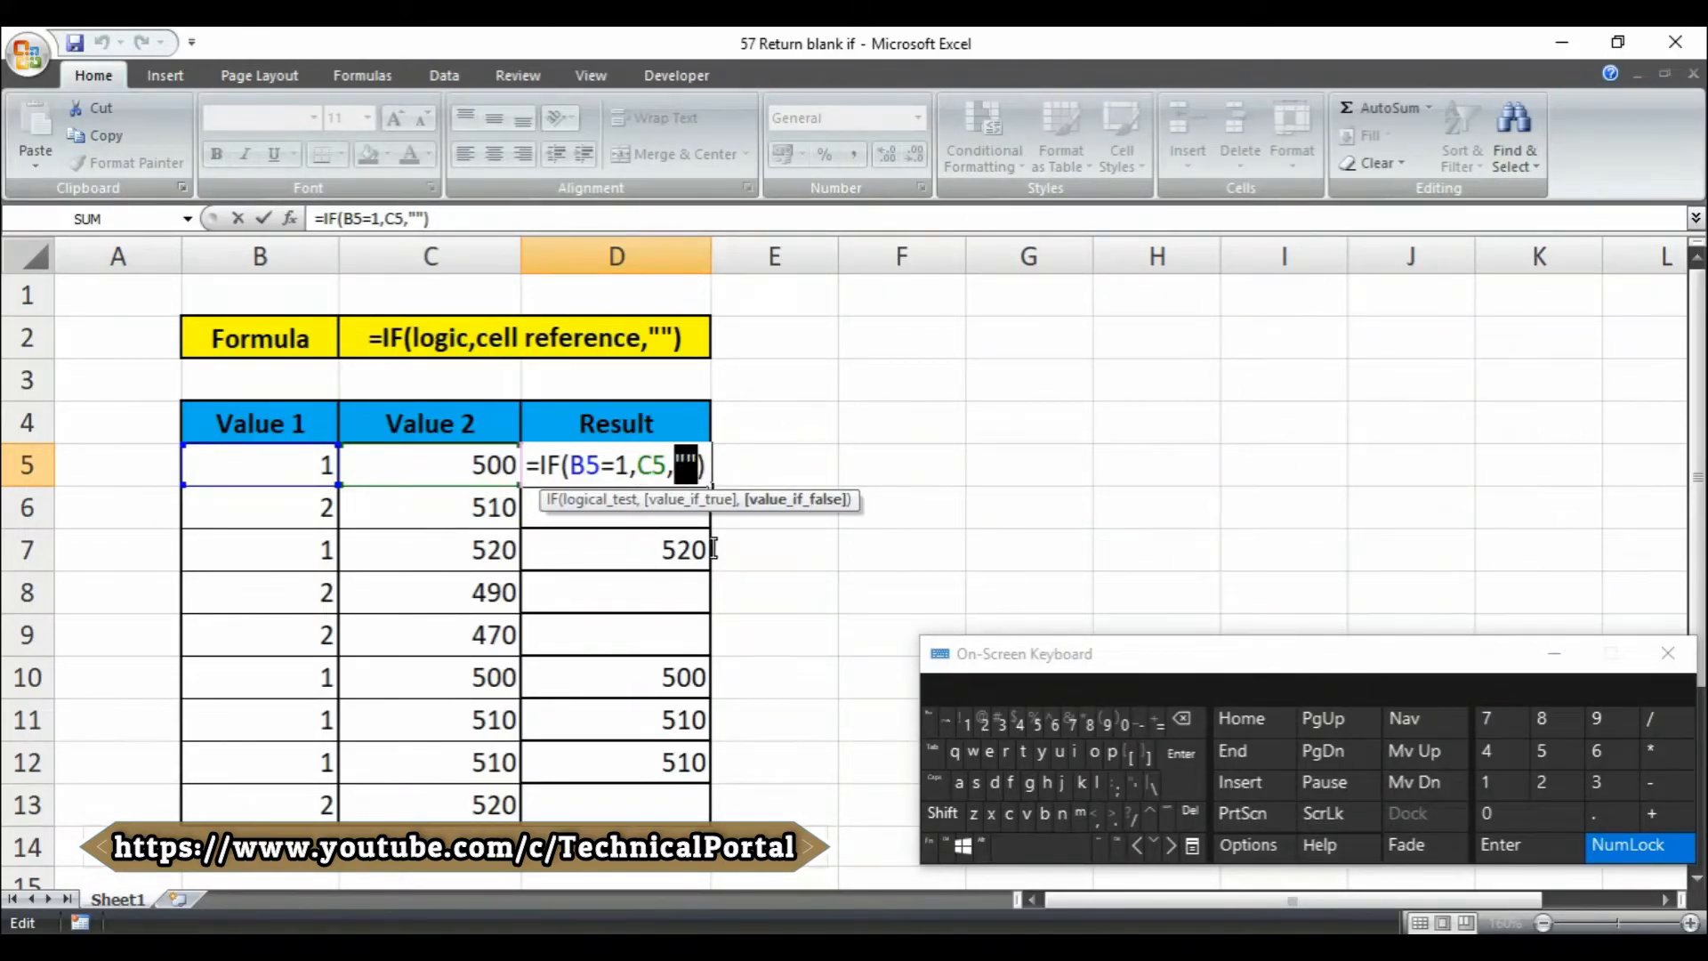